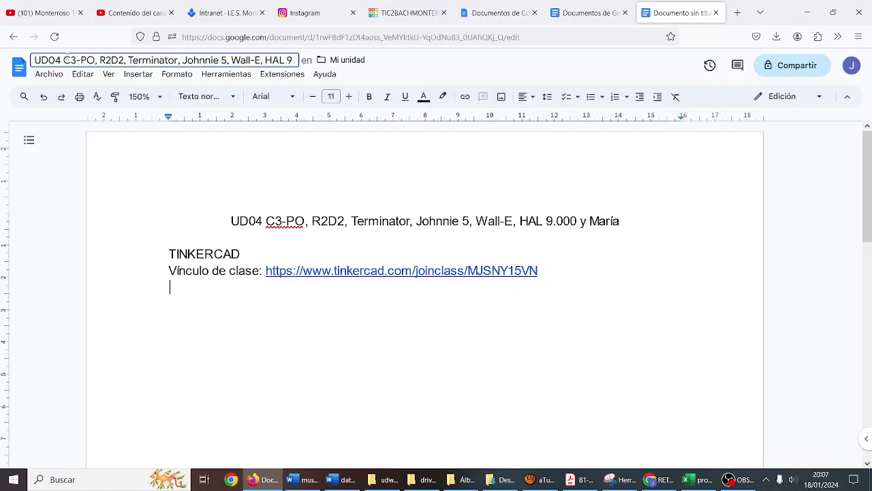
- Rename the document as "UD04 2 BACH"
left_click_drag(62, 60, 560, 54)
type("2")
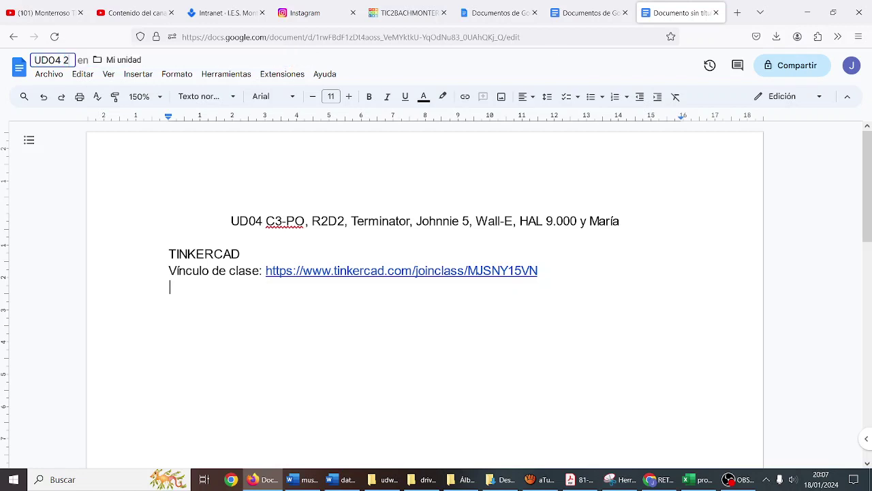
type(" bac")
key("BackSpace")
key("BackSpace")
key("BackSpace")
key("BackSpace")
type("BACH")
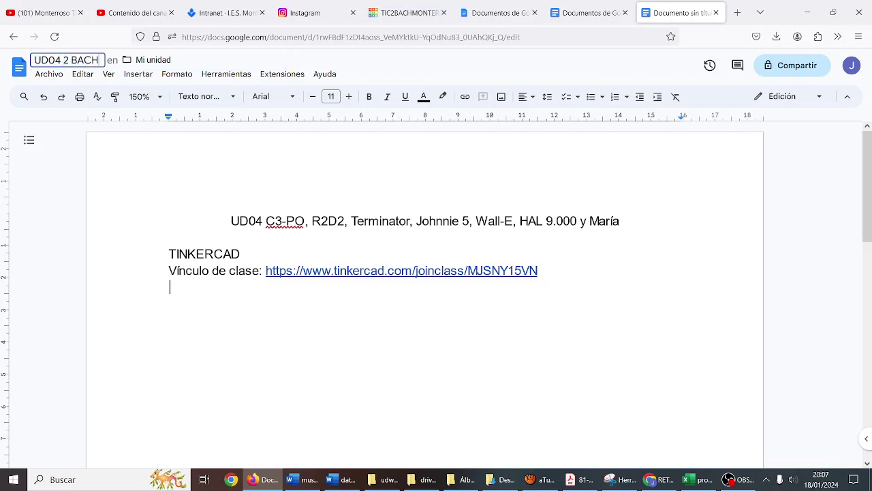
key("Return")
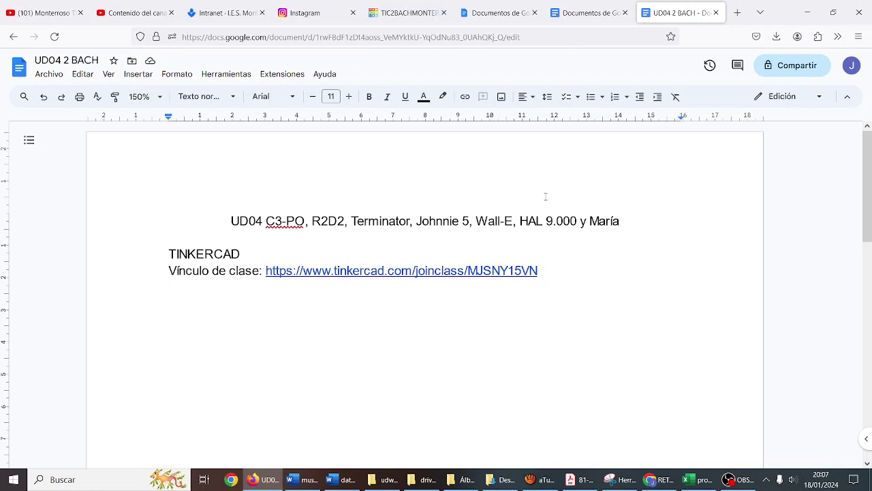
left_click(262, 479)
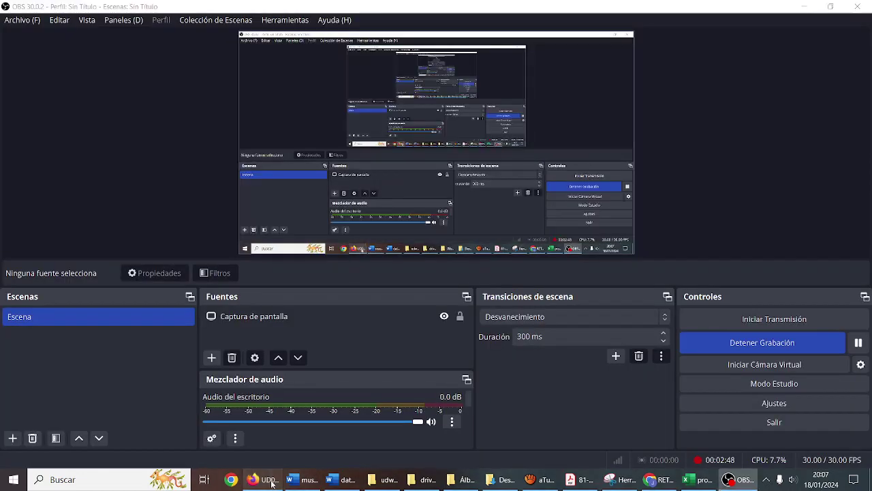
left_click(263, 479)
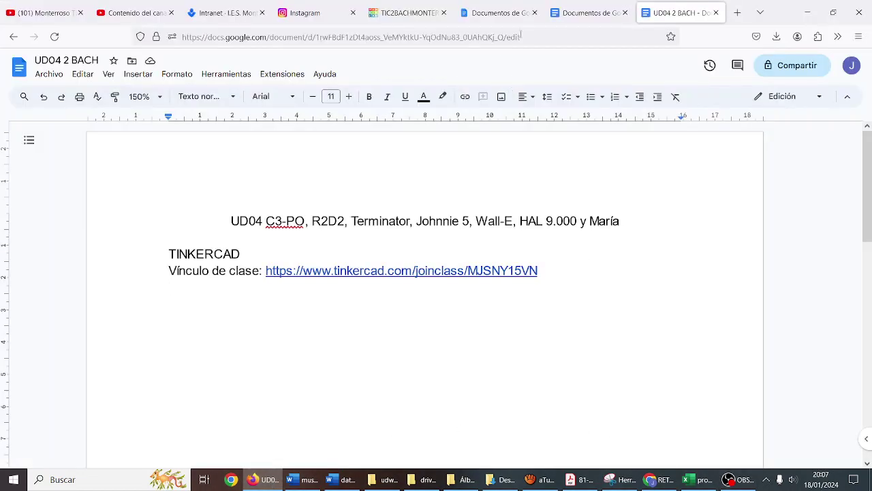
- Switch to the TIC2BACHMONTERROSO classroom in Tinkercad and look through its designs, circuits and activities
left_click(407, 13)
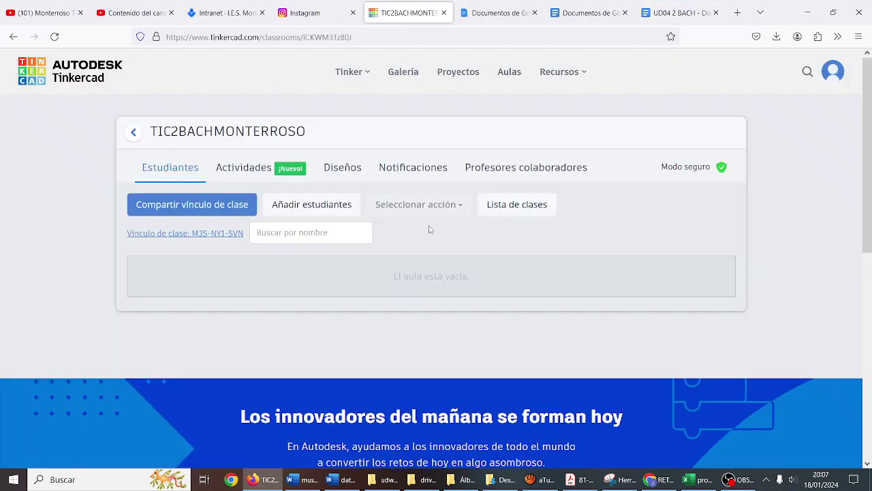
left_click(340, 172)
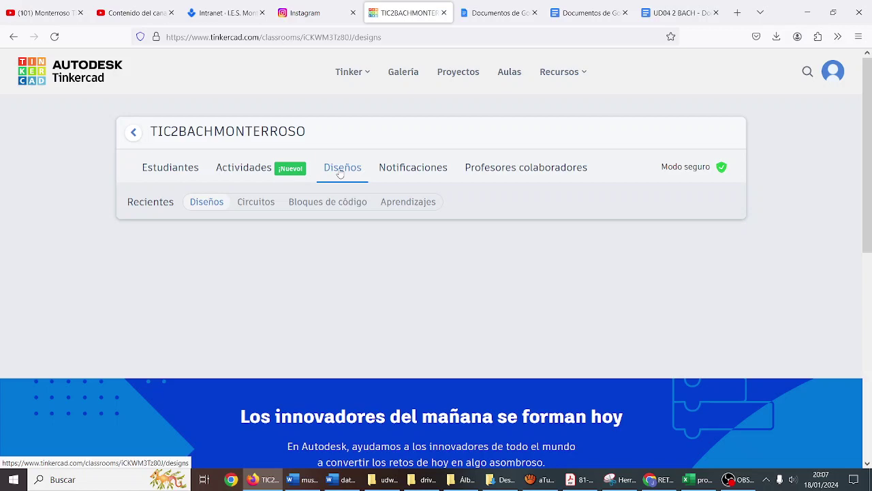
scroll(340, 239, "down", 2)
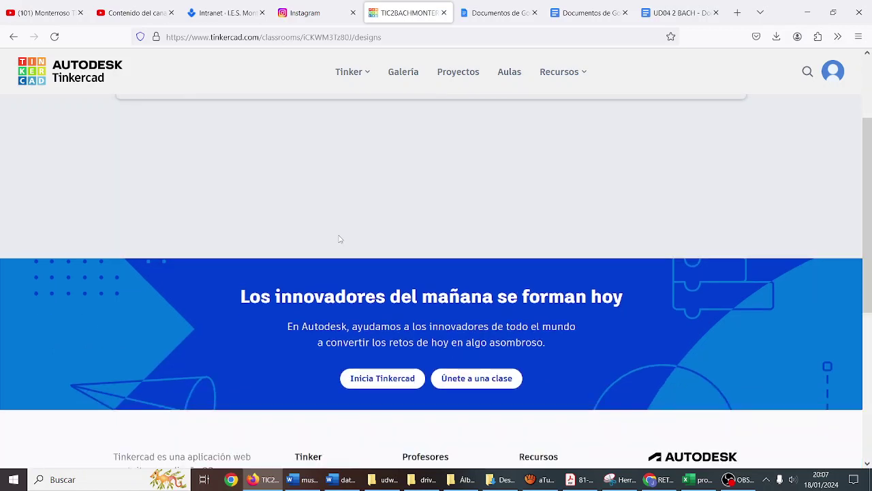
scroll(340, 239, "up", 2)
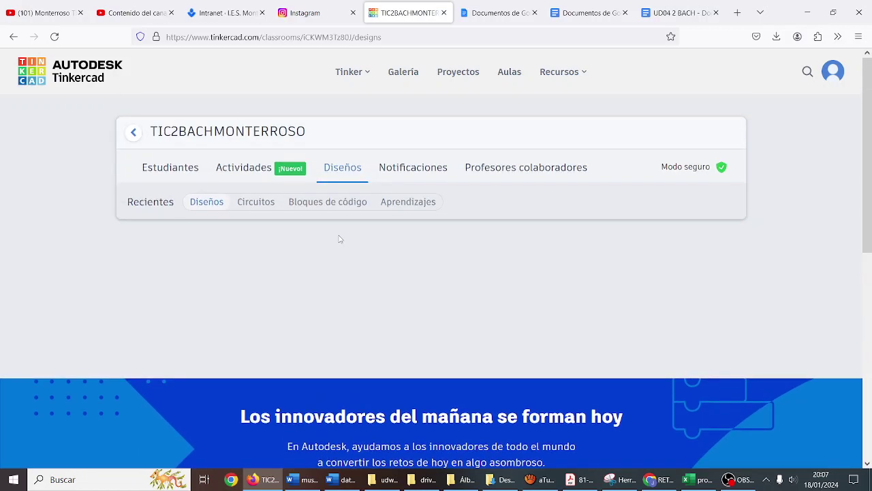
left_click(255, 203)
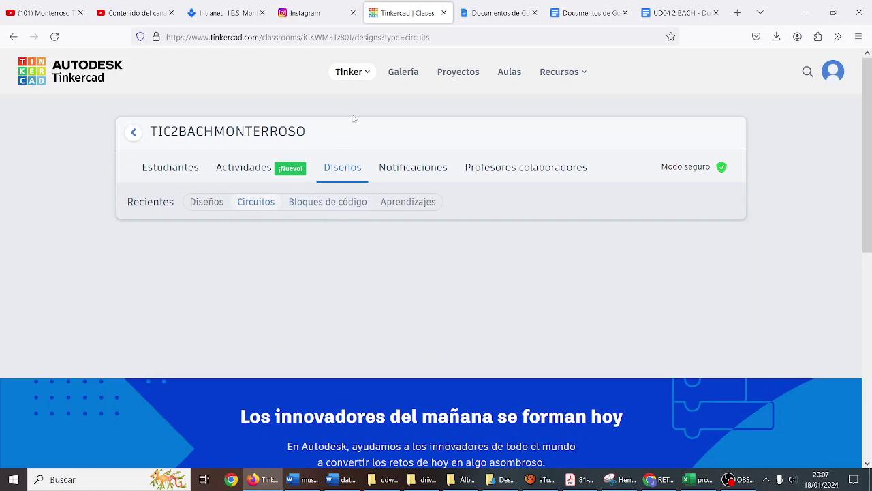
left_click(250, 176)
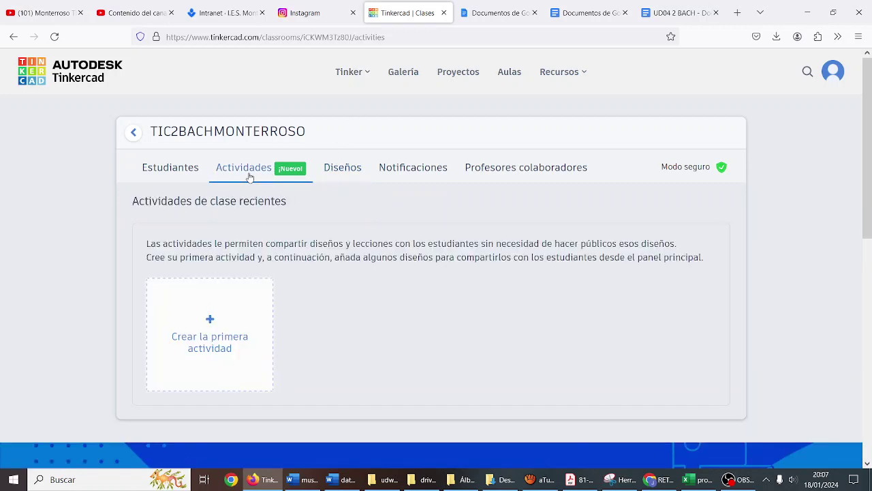
left_click(333, 172)
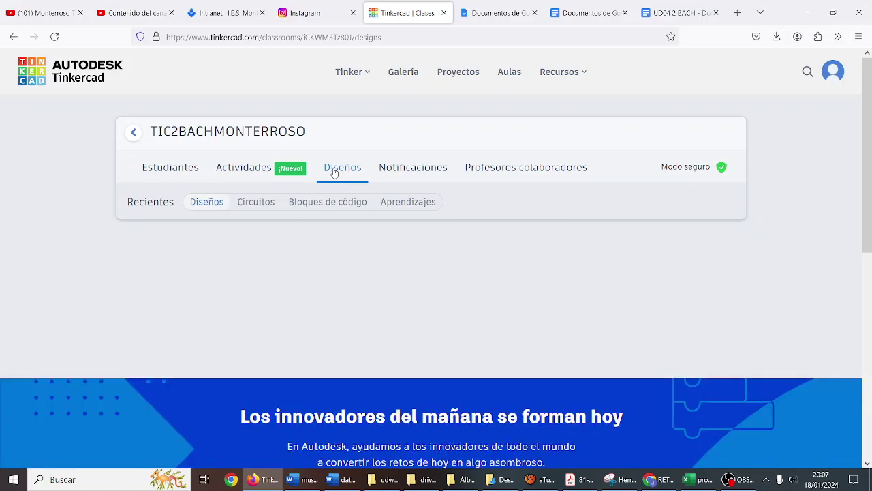
left_click(264, 174)
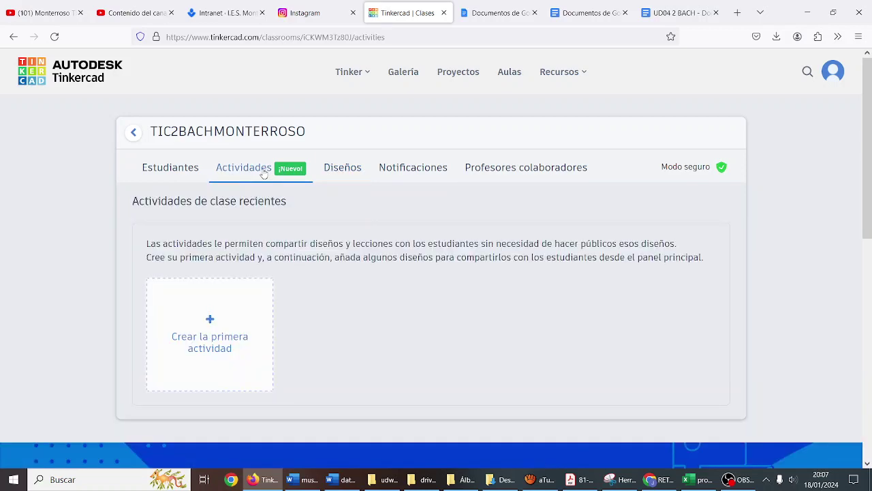
- Create the class activity "Introducción a Arduino" with the description "Primeros pasos con Arduino"
left_click(215, 318)
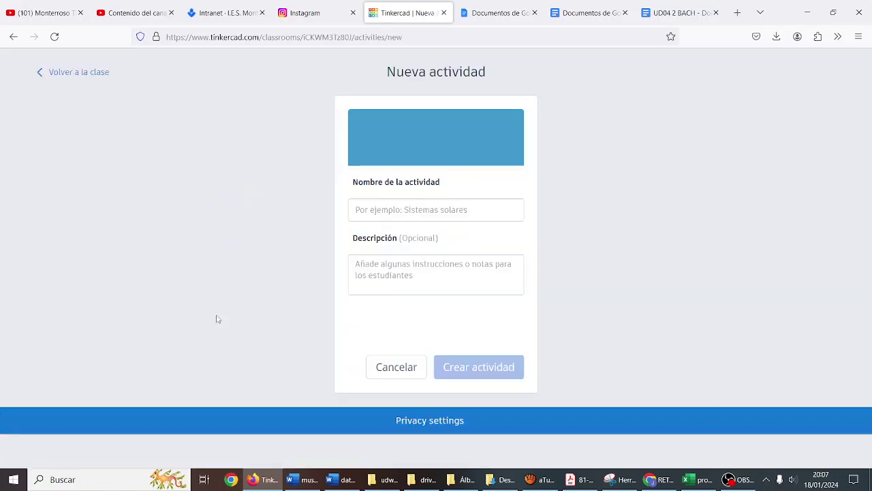
left_click(385, 211)
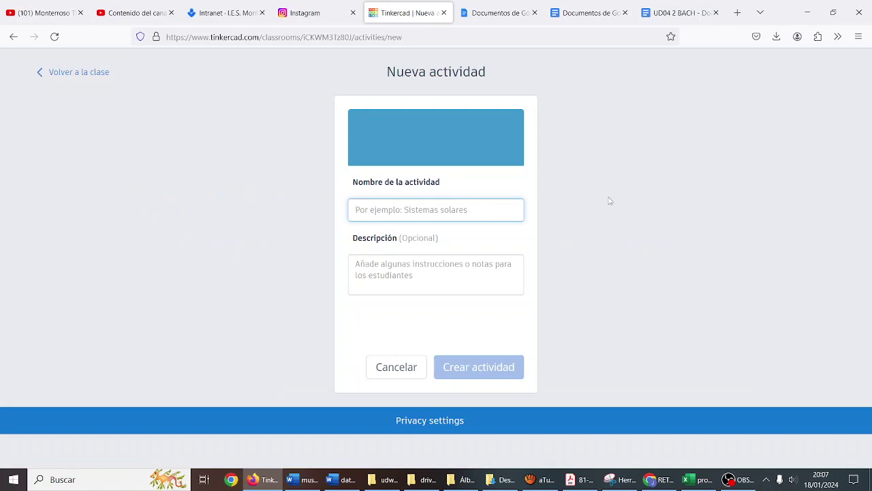
type("INtr")
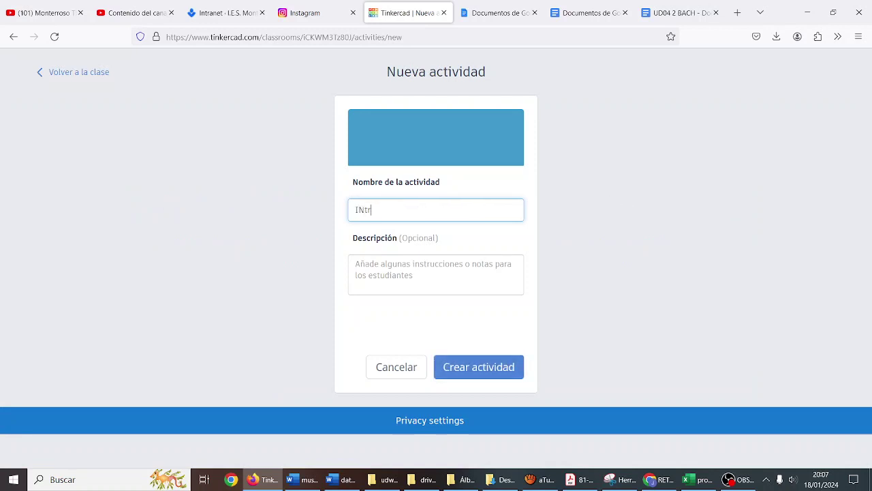
type("ntroducción a Arduino")
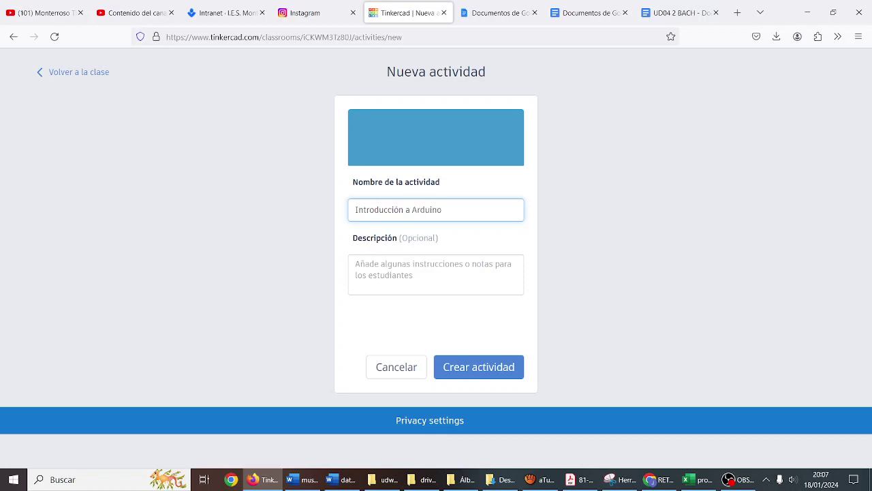
left_click(490, 275)
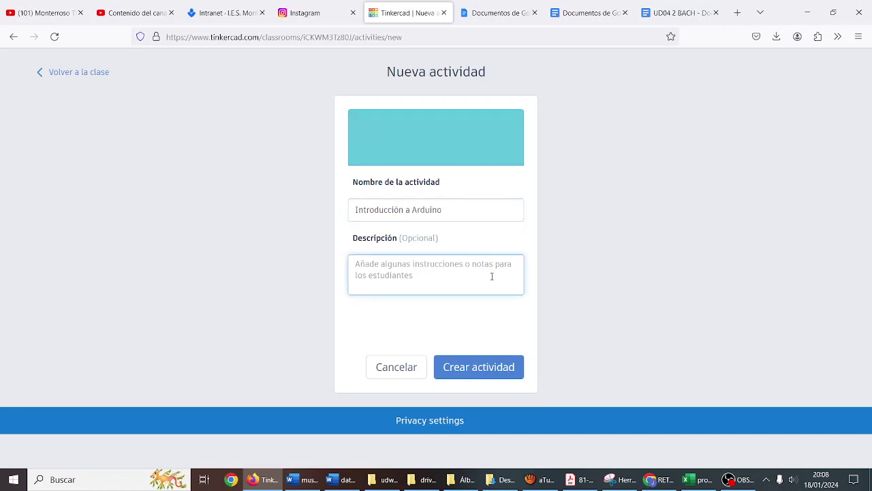
type("Primeros pasos con Arduino")
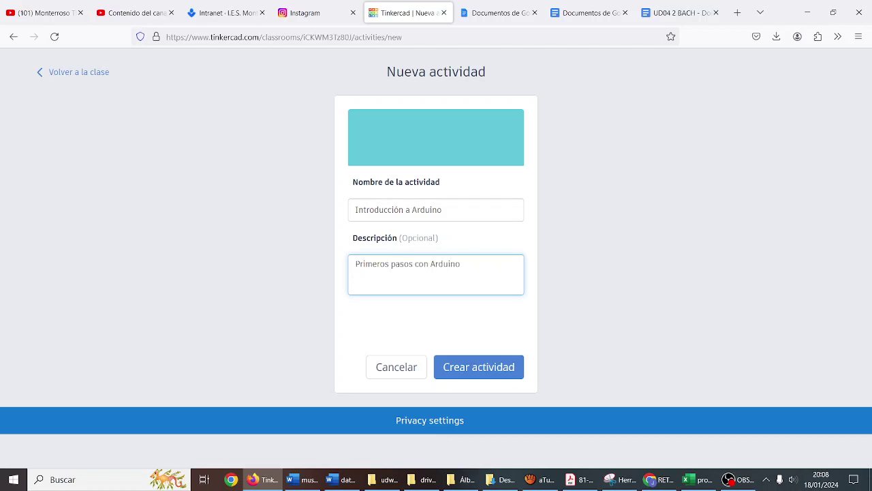
left_click(490, 366)
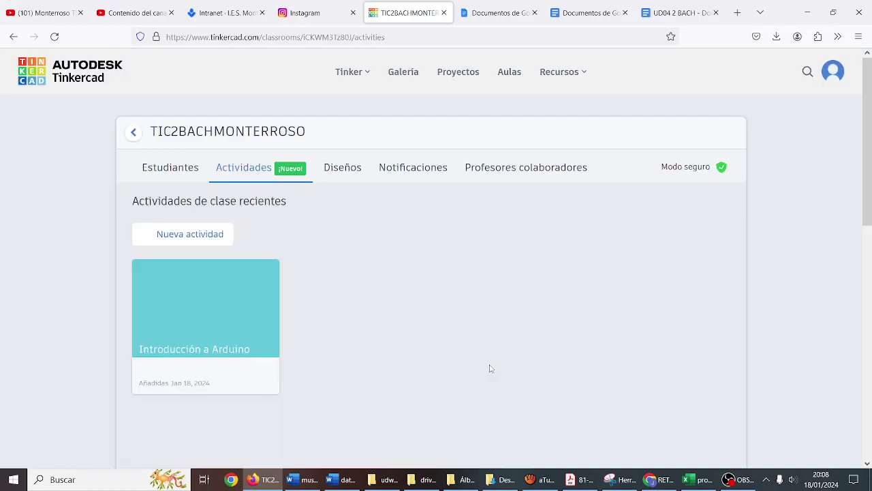
- Open the "Introducción a Arduino" activity and create a circuit design to share with the students
left_click(233, 332)
left_click(98, 193)
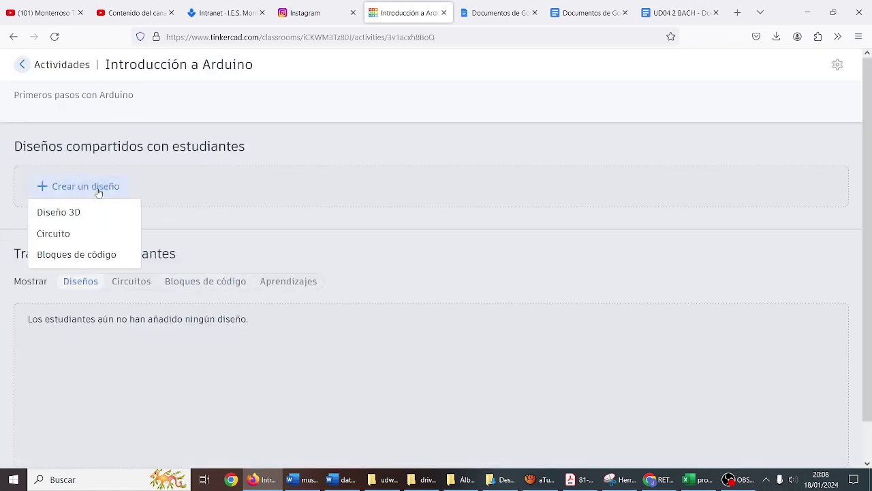
left_click(87, 241)
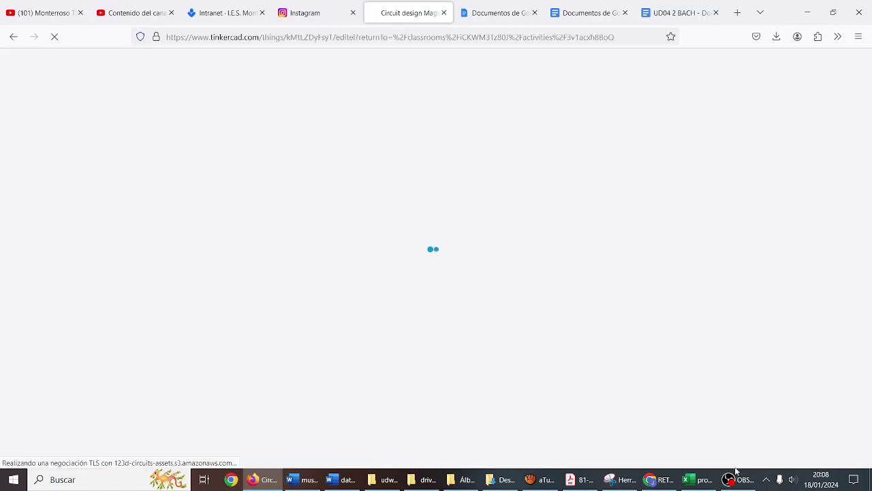
left_click(740, 480)
left_click(739, 480)
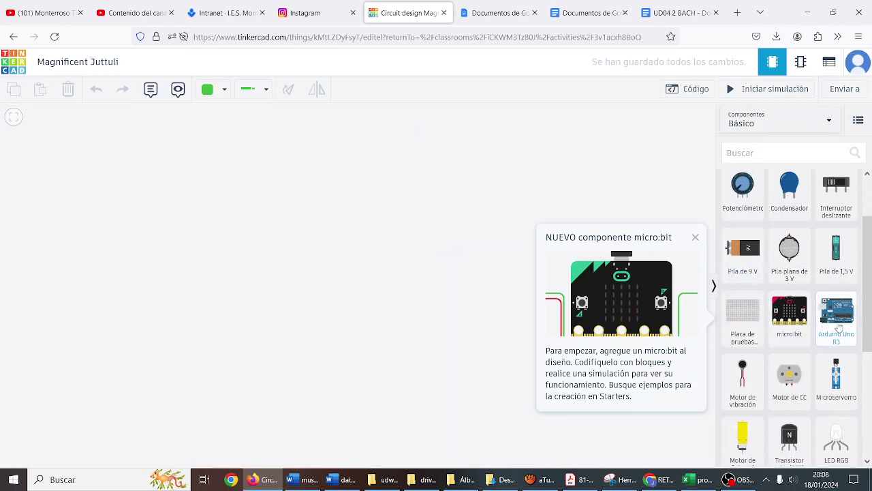
- Place an Arduino Uno R3 board in the middle of the empty circuit workspace
left_click_drag(838, 329, 415, 346)
scroll(434, 318, "up", 5)
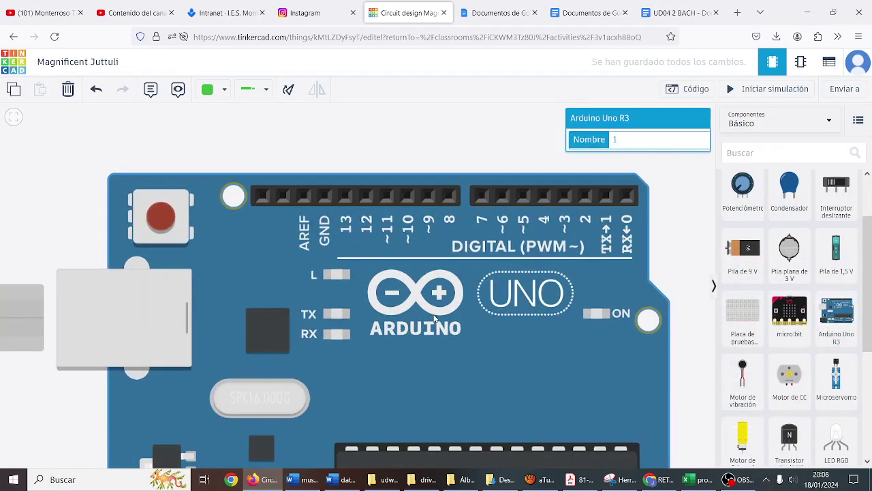
scroll(434, 318, "down", 4)
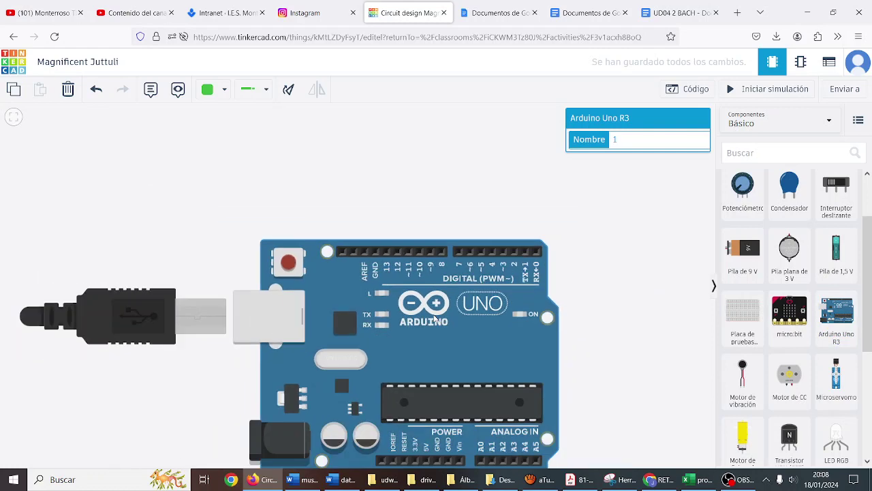
scroll(577, 280, "down", 1)
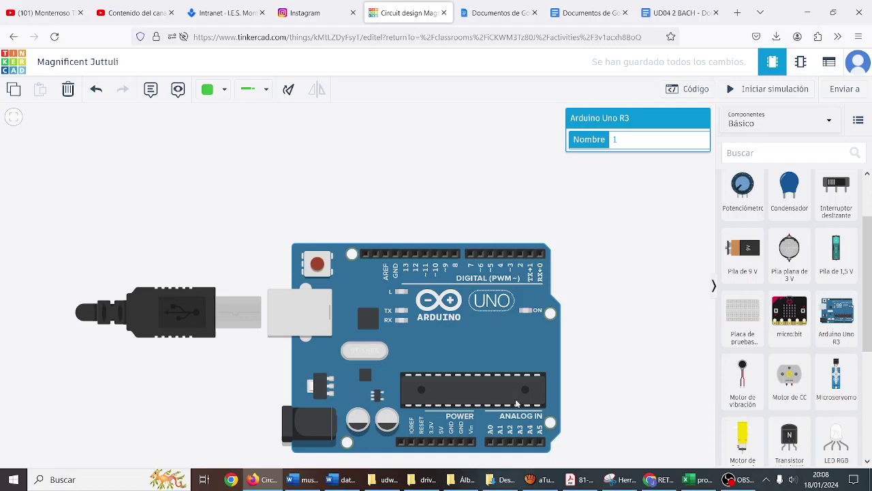
- Examine the Arduino board's power, analog, digital and ground pins up close
scroll(489, 433, "up", 2)
scroll(489, 433, "up", 2)
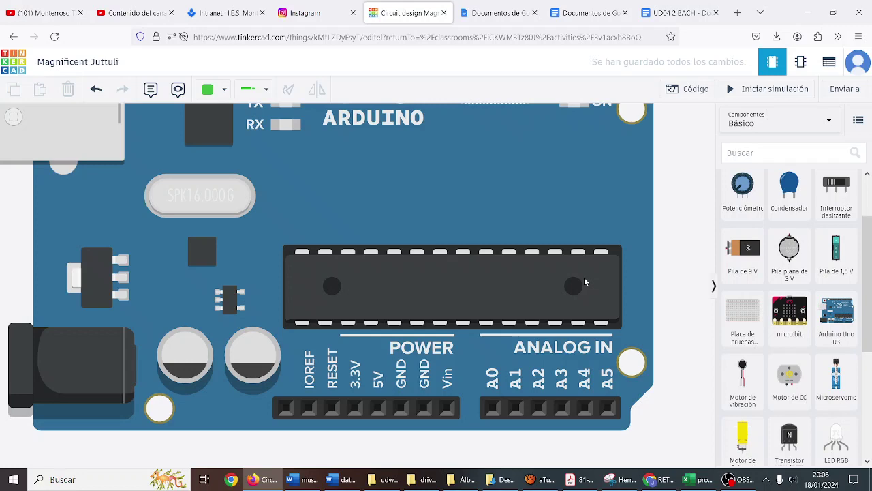
scroll(584, 277, "down", 3)
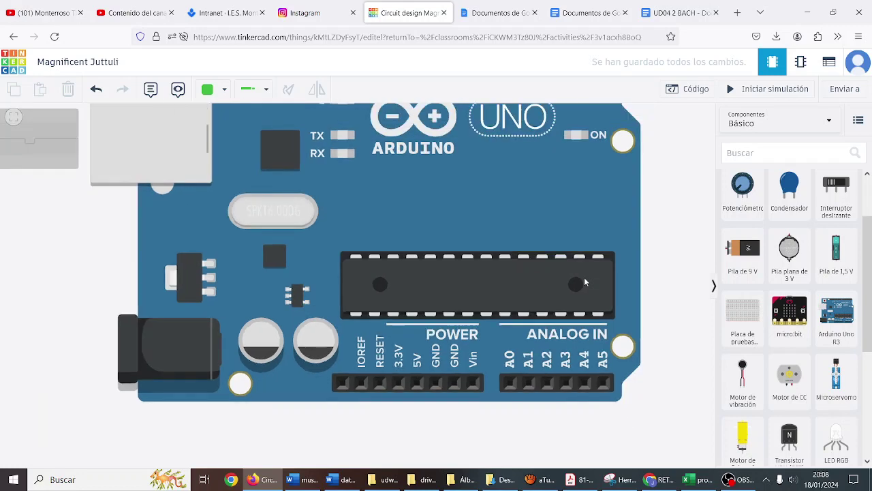
scroll(633, 263, "up", 1)
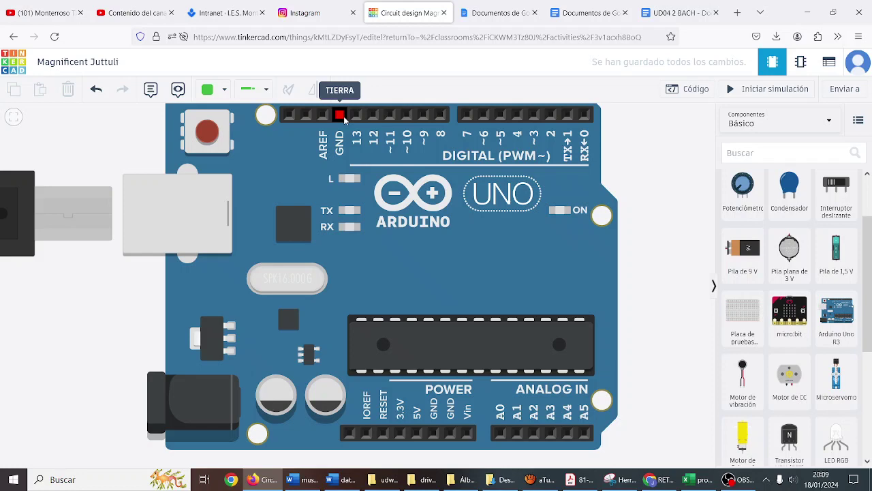
scroll(455, 197, "down", 3)
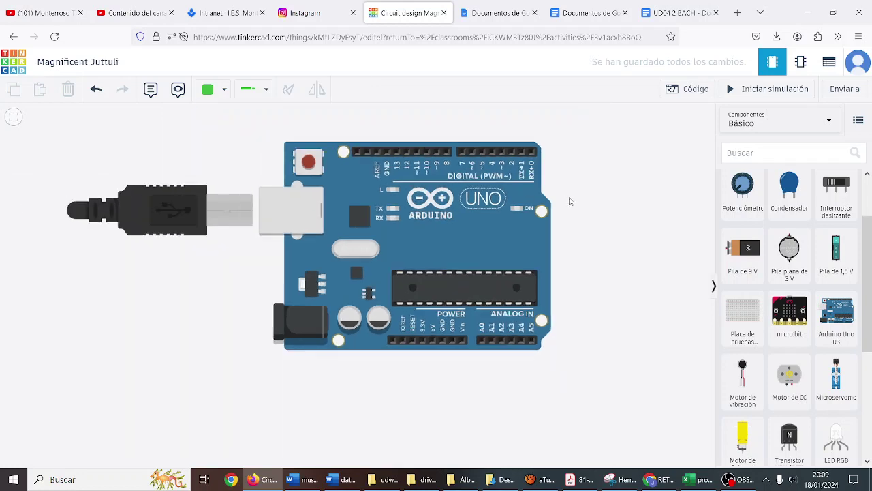
- Add a red LED and a resistor in the free space above the Arduino board
left_click_drag(570, 201, 525, 304)
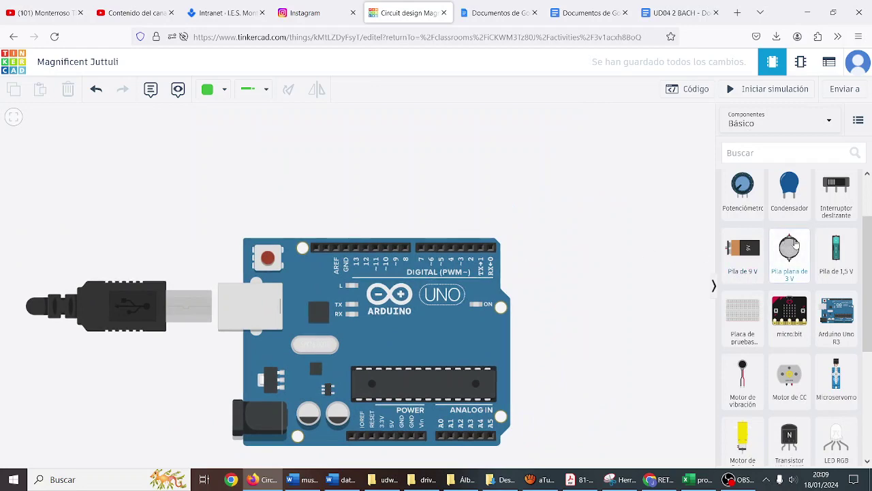
scroll(794, 243, "down", 2)
scroll(796, 243, "down", 1)
scroll(795, 243, "up", 3)
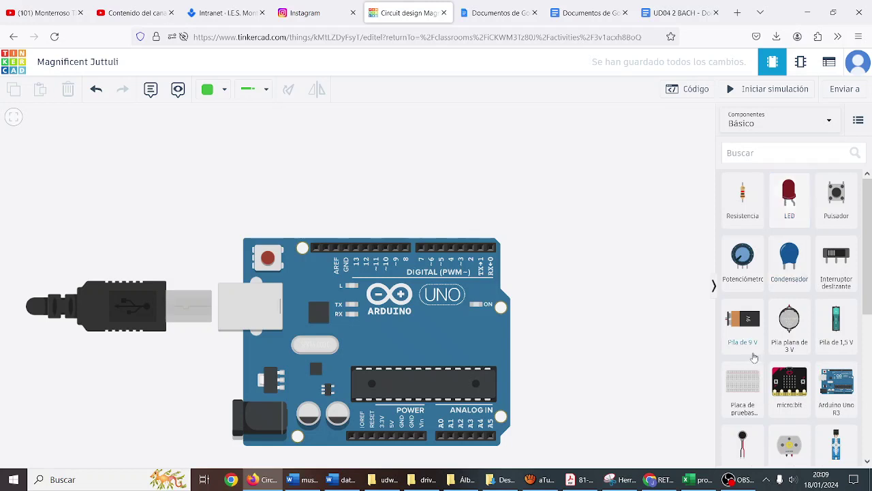
left_click_drag(789, 201, 385, 165)
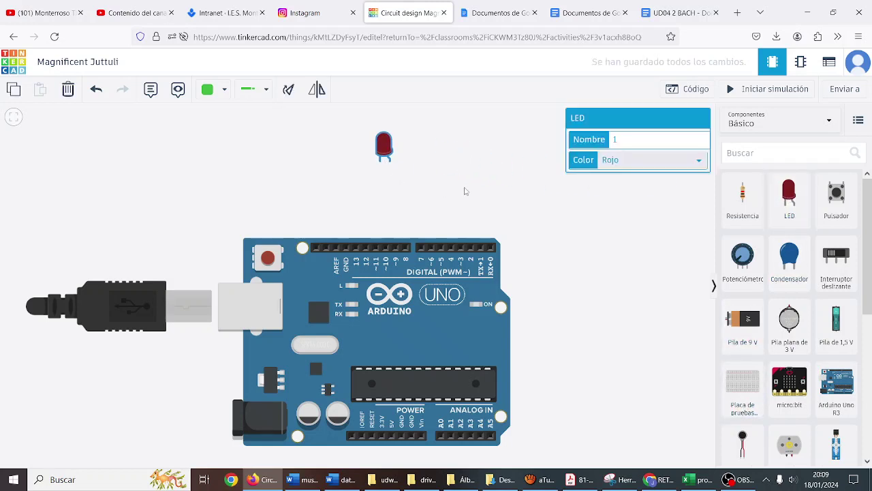
left_click(734, 207)
left_click_drag(734, 207, 443, 191)
- Move the LED slightly higher and place the resistor just beneath it, above the board's digital pins
left_click(384, 141)
left_click_drag(384, 140, 385, 132)
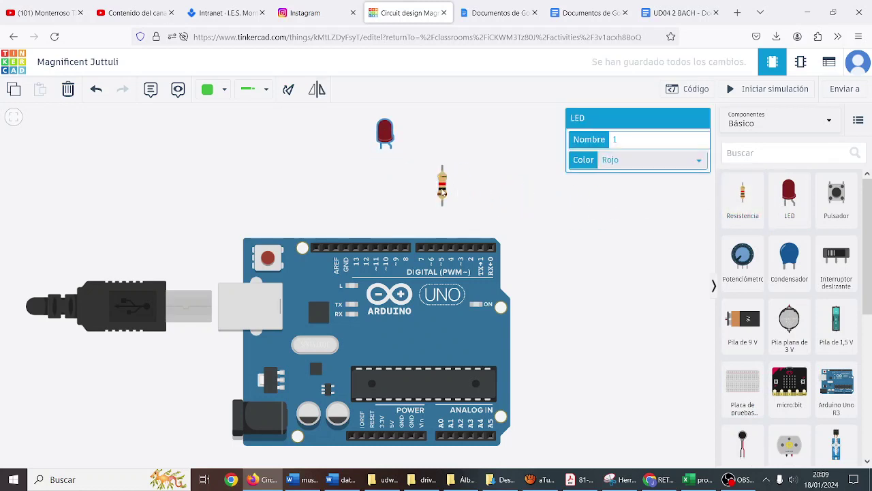
left_click_drag(447, 193, 398, 193)
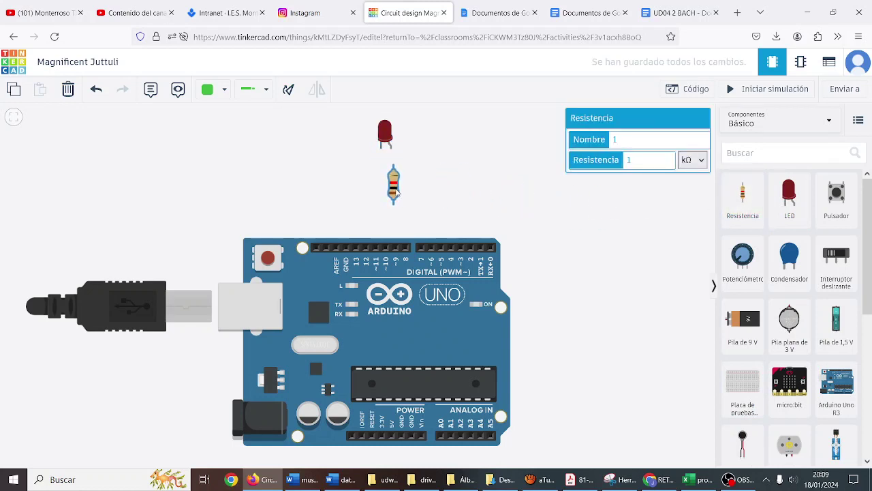
- Set the resistor's value to 500 Ω
left_click(697, 166)
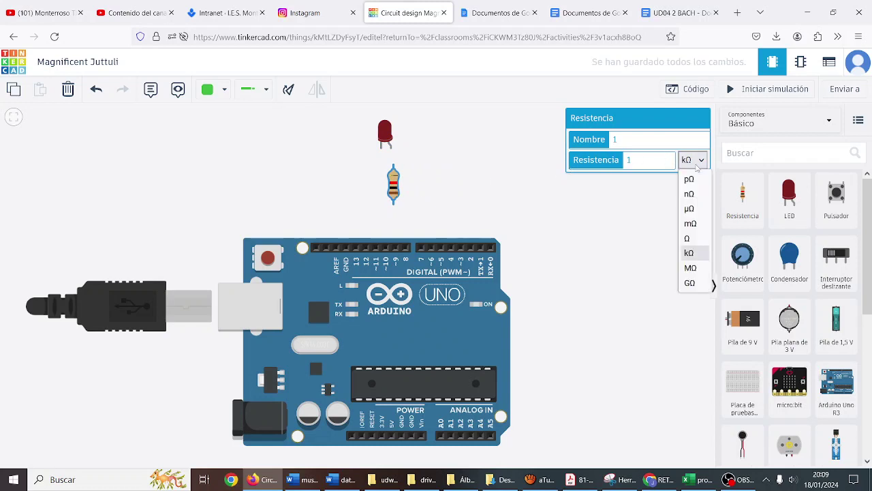
left_click(689, 238)
type("220")
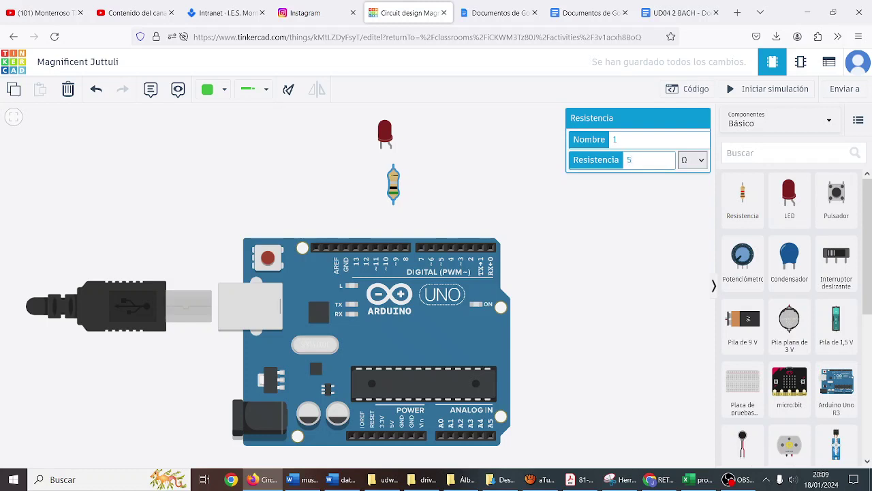
left_click(586, 199)
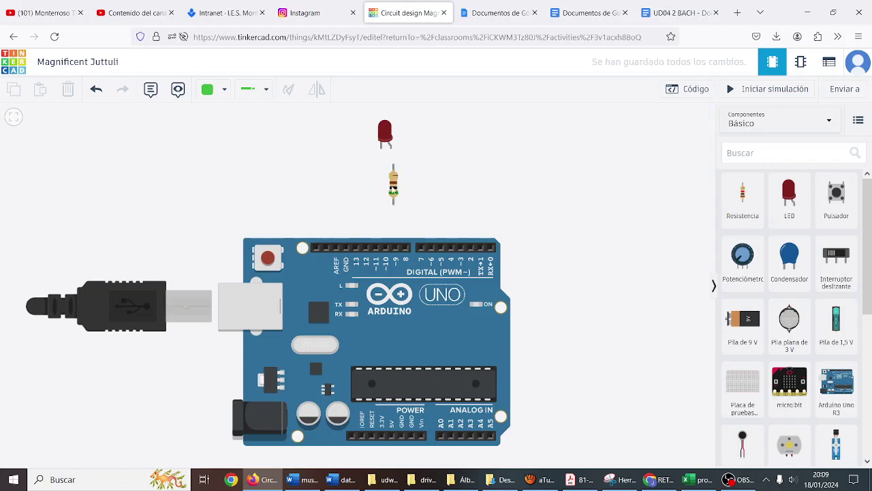
left_click(394, 189)
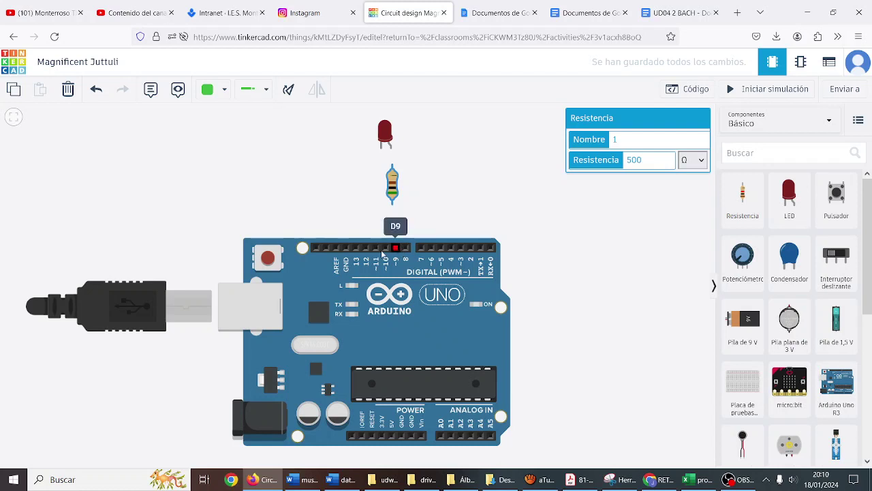
- Wire digital pin 13 to the resistor's lower terminal and line up the resistor and LED above that pin
left_click(356, 248)
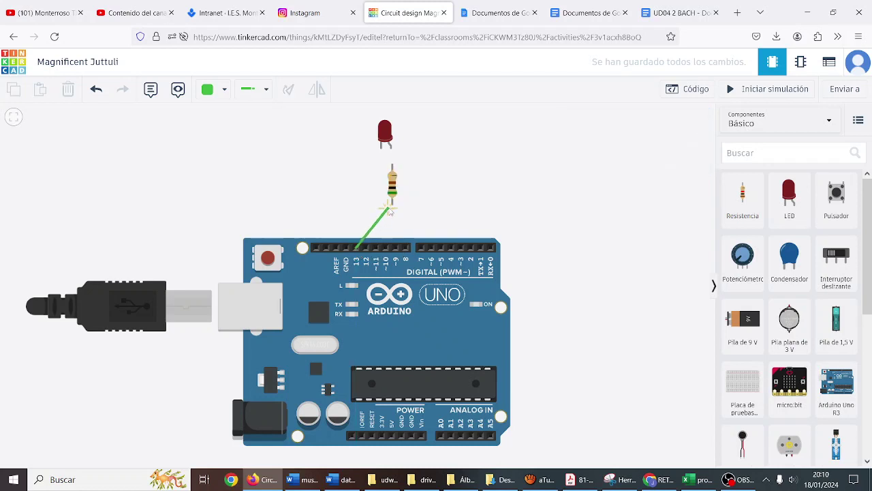
left_click(391, 204)
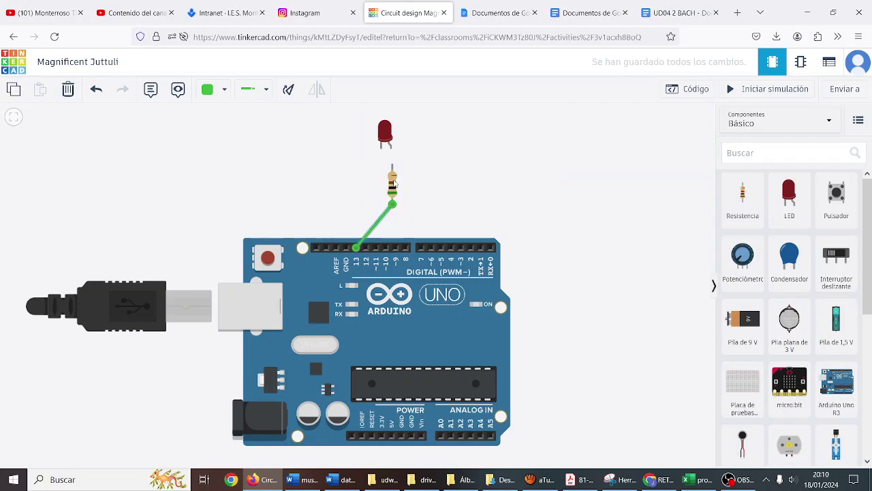
left_click_drag(393, 183, 355, 184)
left_click_drag(383, 138, 346, 140)
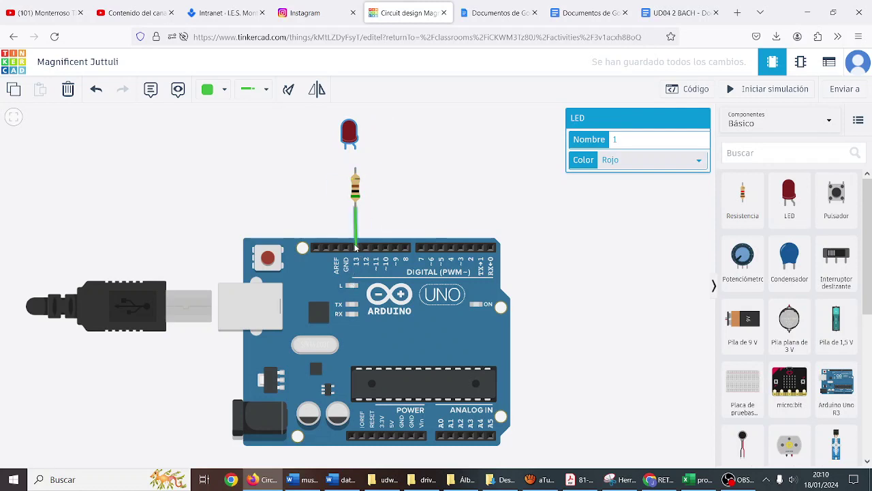
- Wire the resistor's upper terminal to the LED's anode and the LED's cathode to the GND pin beside pin 13
left_click(354, 175)
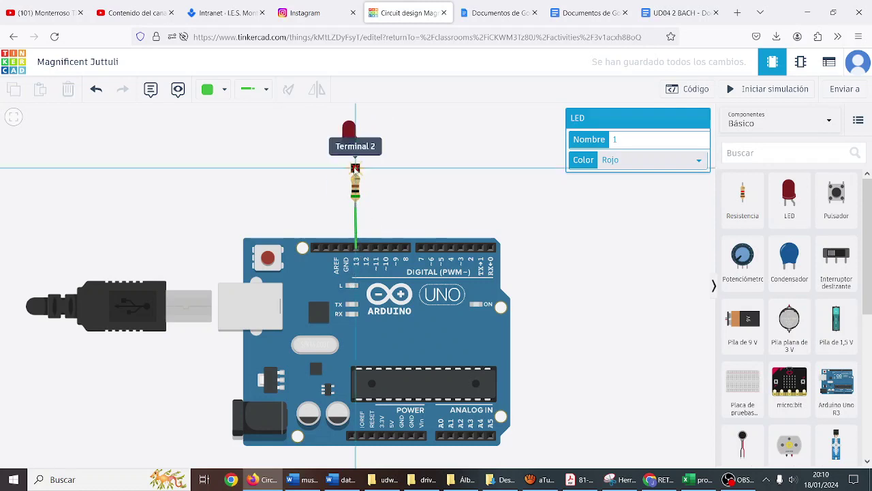
left_click(355, 148)
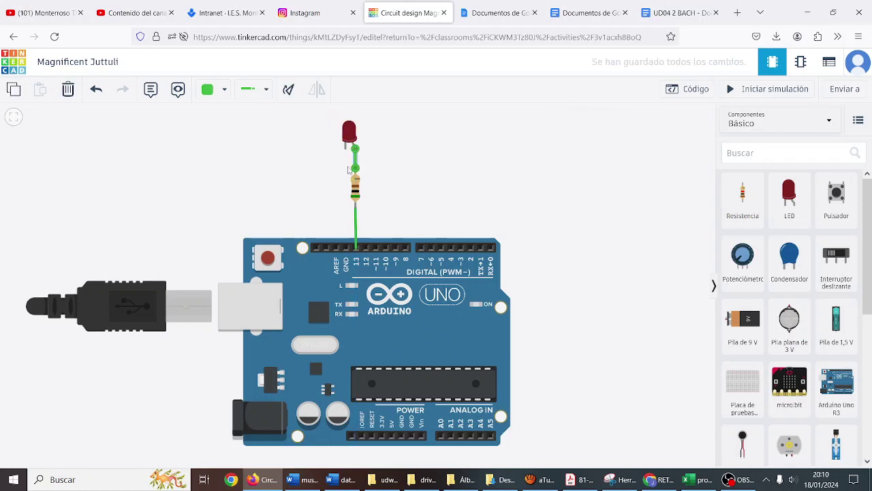
left_click(346, 144)
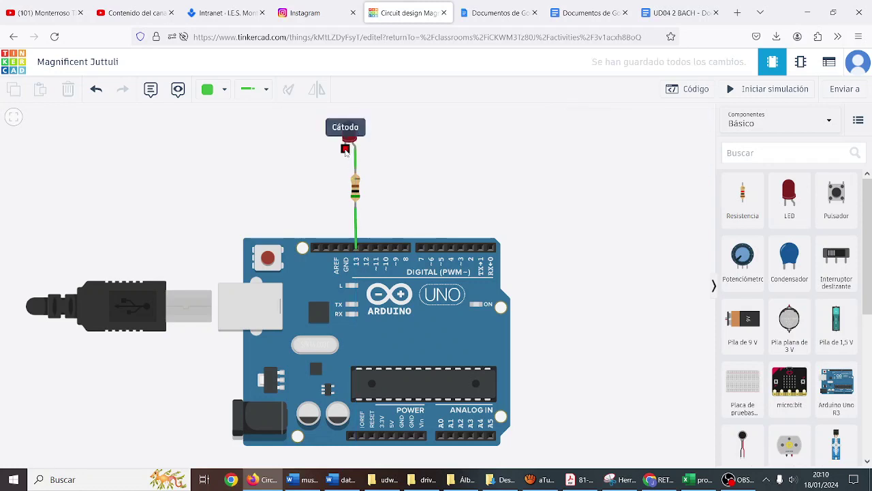
left_click(346, 248)
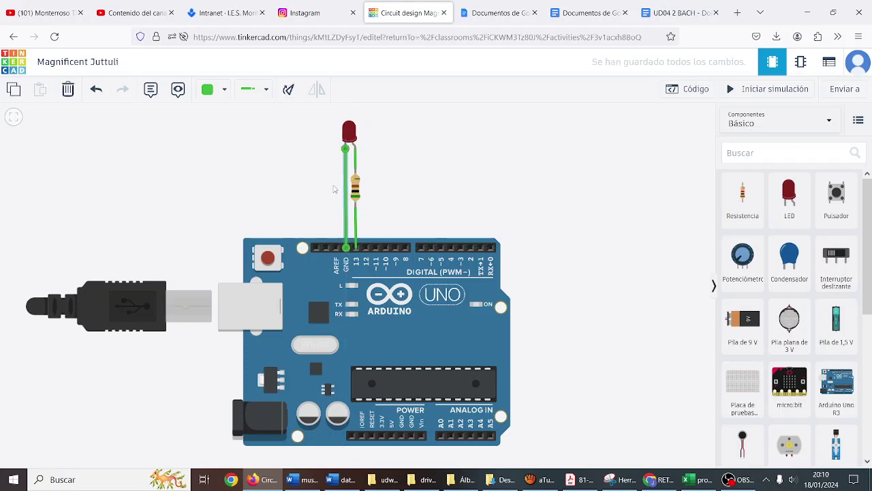
- Colour the GND wire black and the two wires on the resistor red
left_click(225, 93)
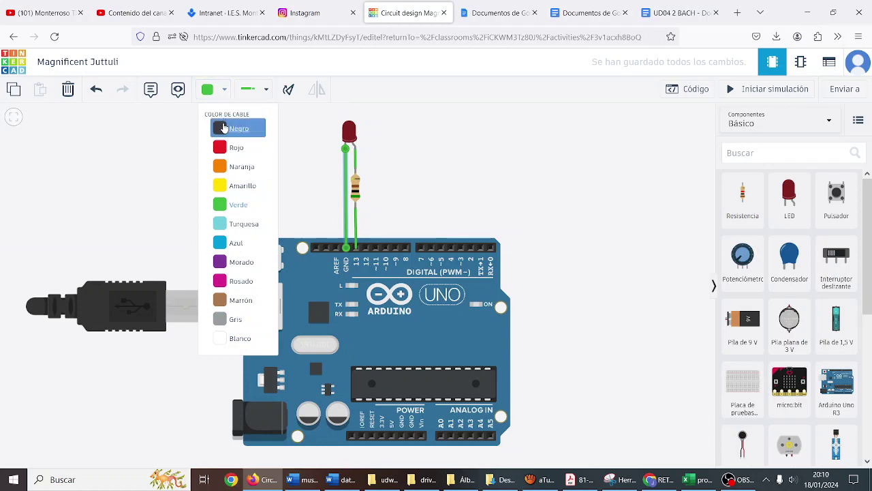
left_click(223, 128)
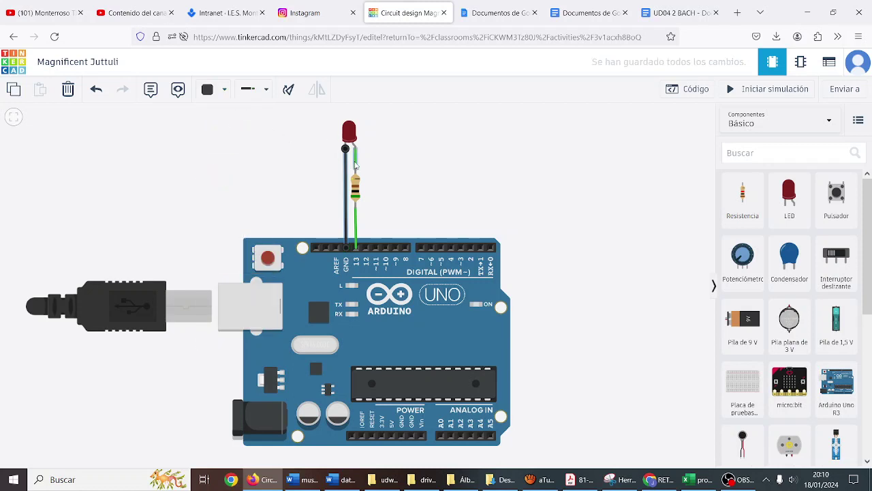
left_click(355, 164)
left_click(221, 96)
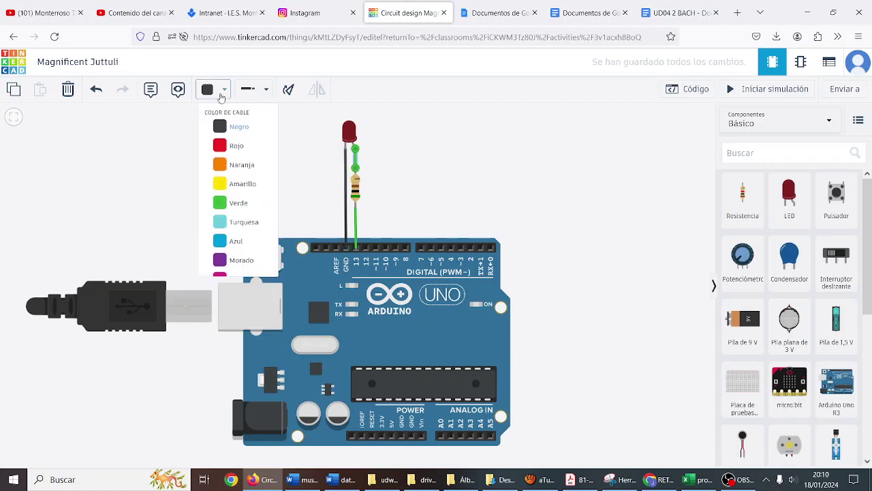
left_click(232, 145)
left_click(355, 218)
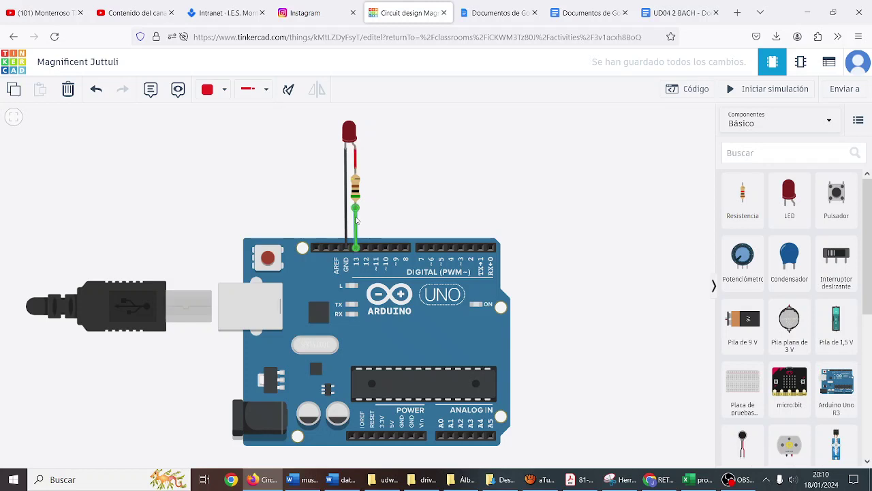
left_click(223, 89)
left_click(221, 143)
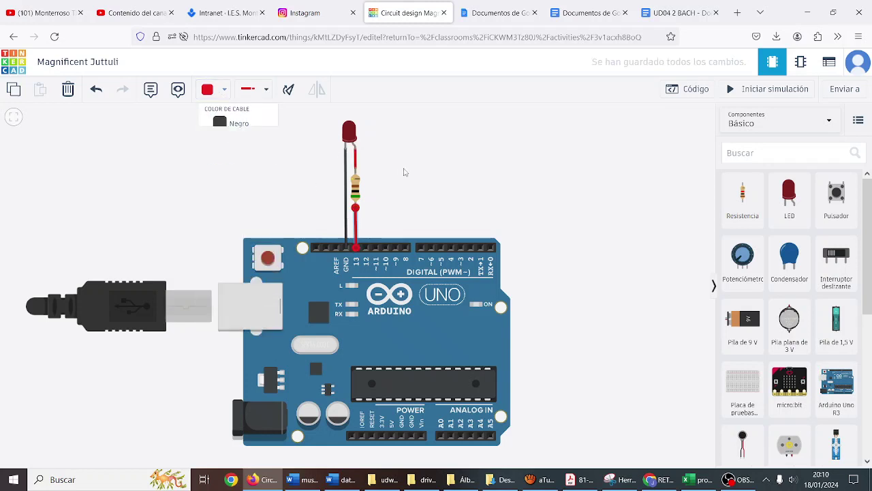
left_click(413, 173)
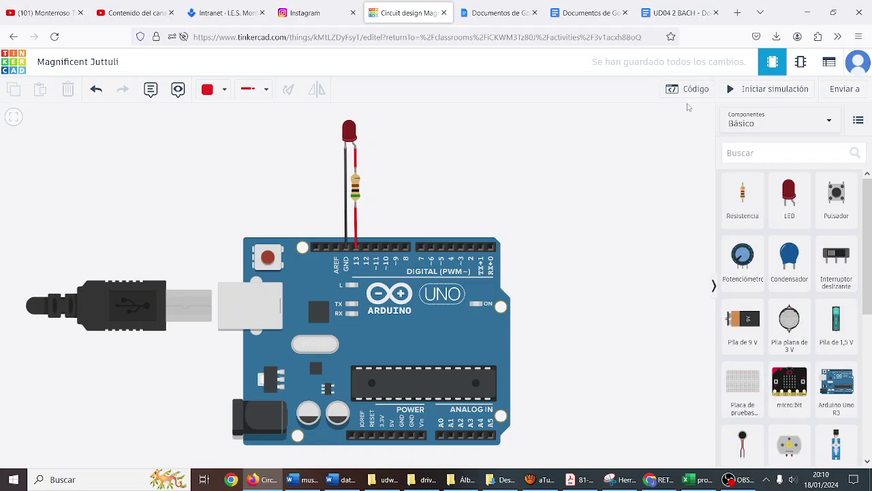
- Show the Arduino's default block code enlarged and test it by running the simulation briefly
left_click(702, 91)
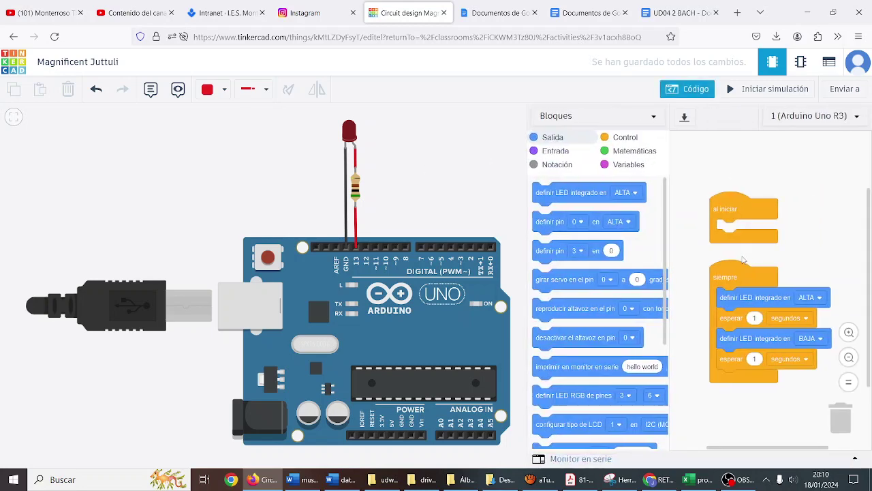
scroll(782, 325, "up", 2)
scroll(782, 327, "down", 2)
left_click(848, 333)
left_click(849, 333)
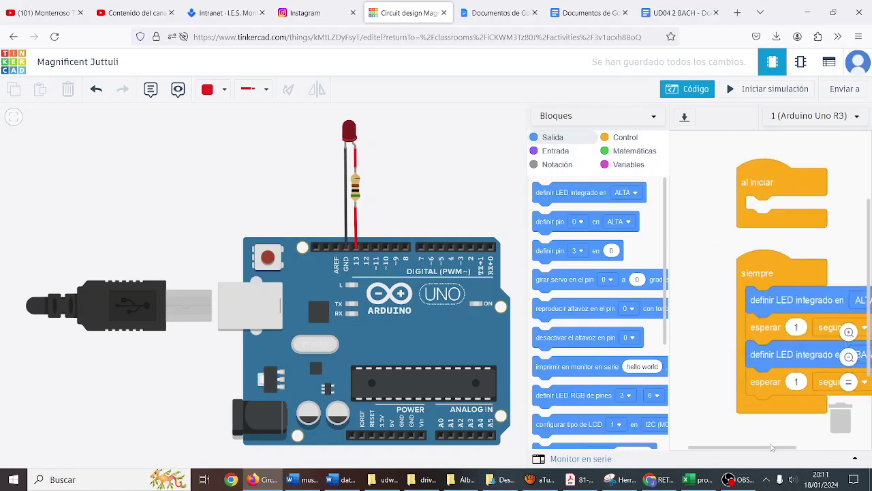
left_click_drag(773, 452, 802, 449)
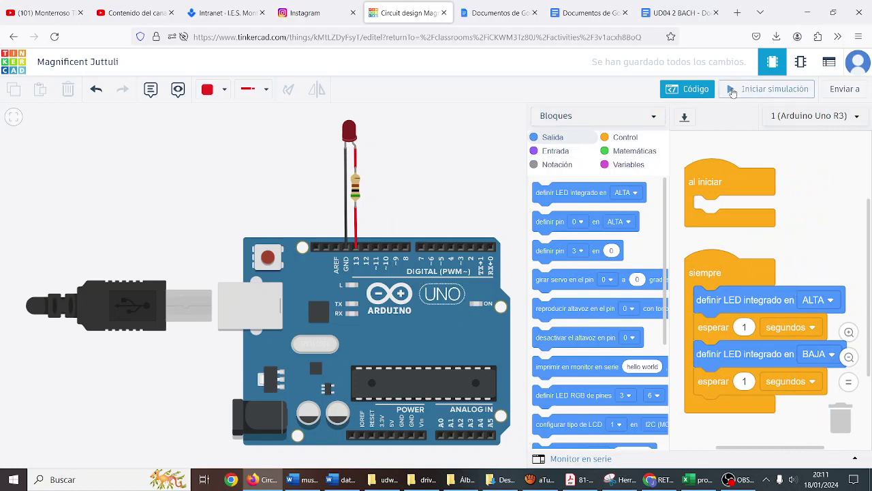
left_click(733, 91)
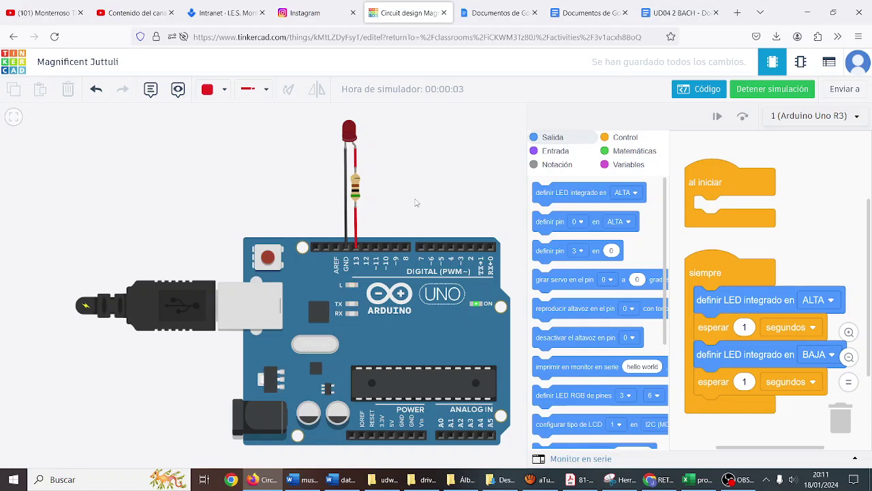
left_click(755, 91)
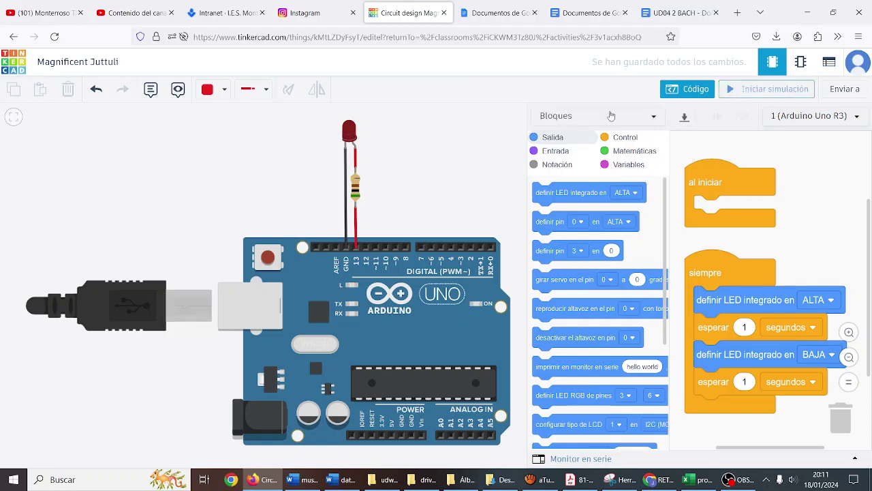
- Change the LED's colour to green (Verde) and test the circuit in a short simulation
left_click(347, 133)
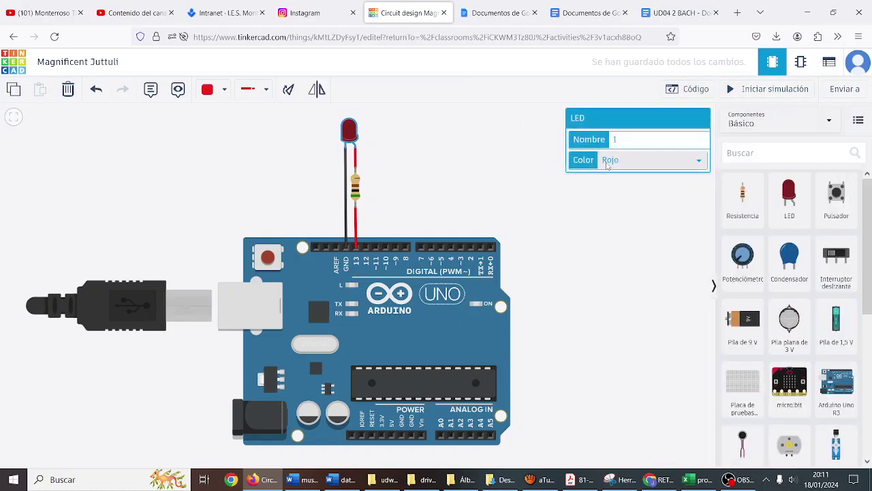
left_click(607, 161)
left_click(613, 179)
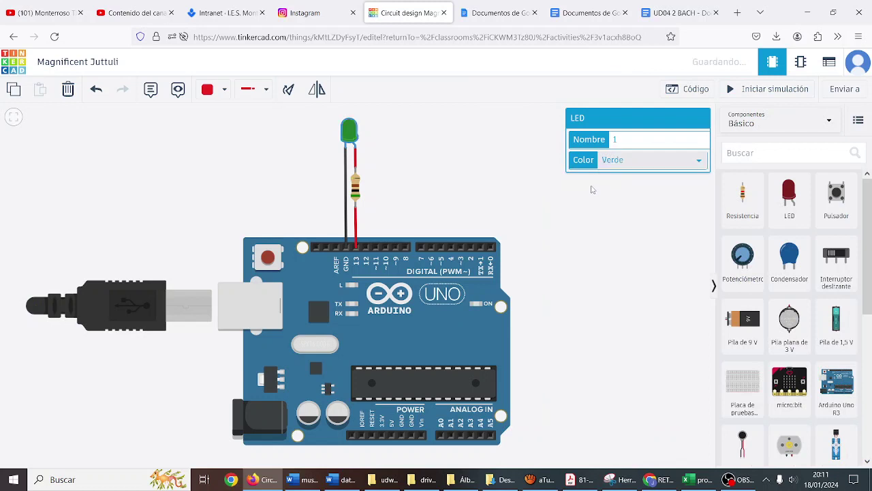
left_click(477, 189)
left_click(750, 89)
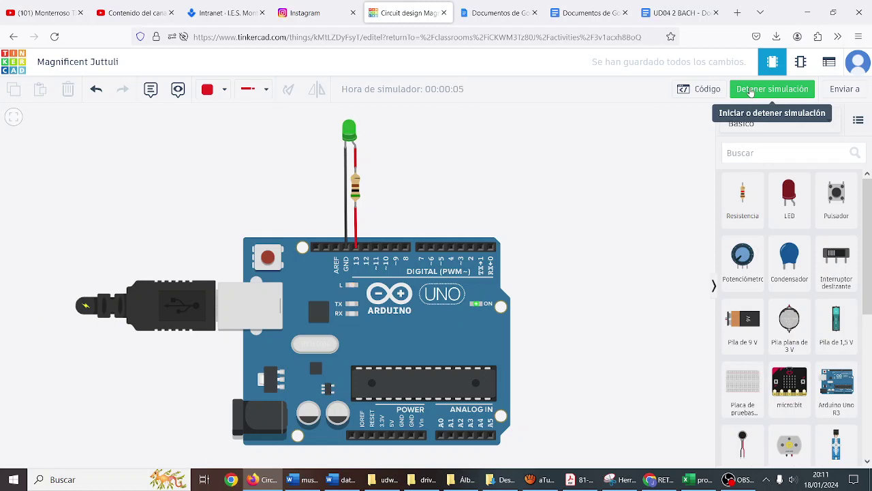
left_click(750, 91)
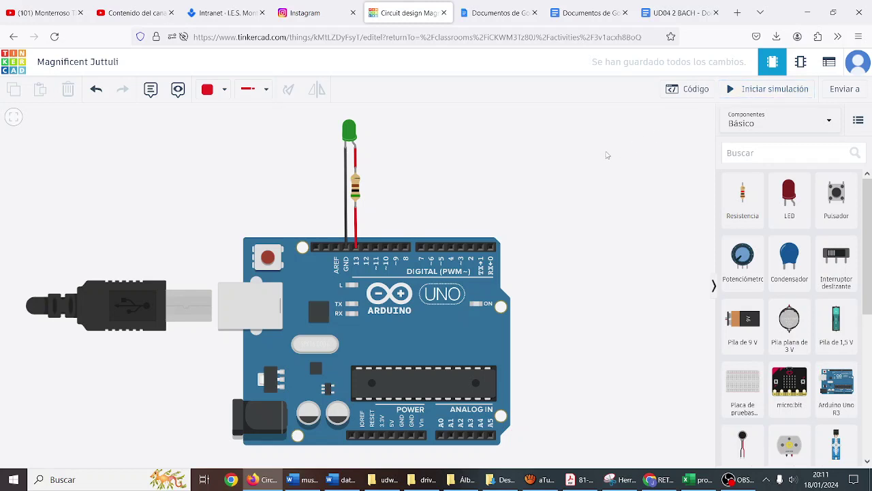
- Rename the design as "ACTIVIDAD 01: INTRODUCCIÓN A ARDUINO"
left_click(116, 65)
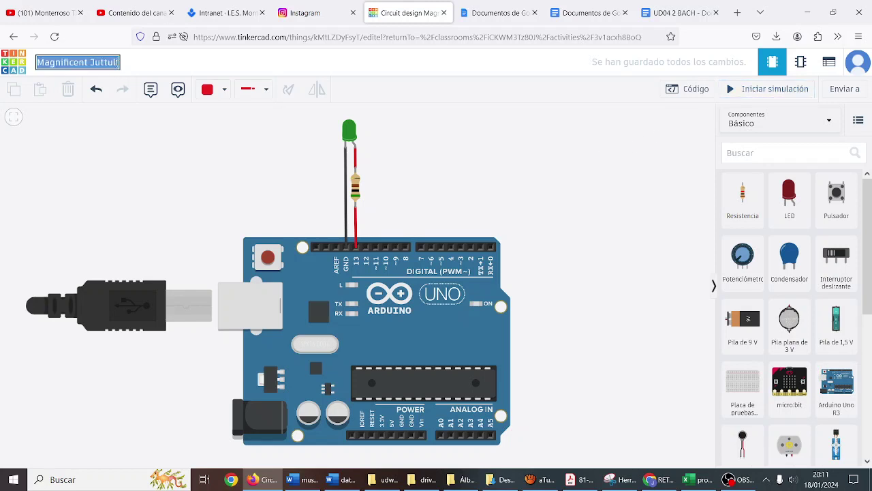
type("aACTI")
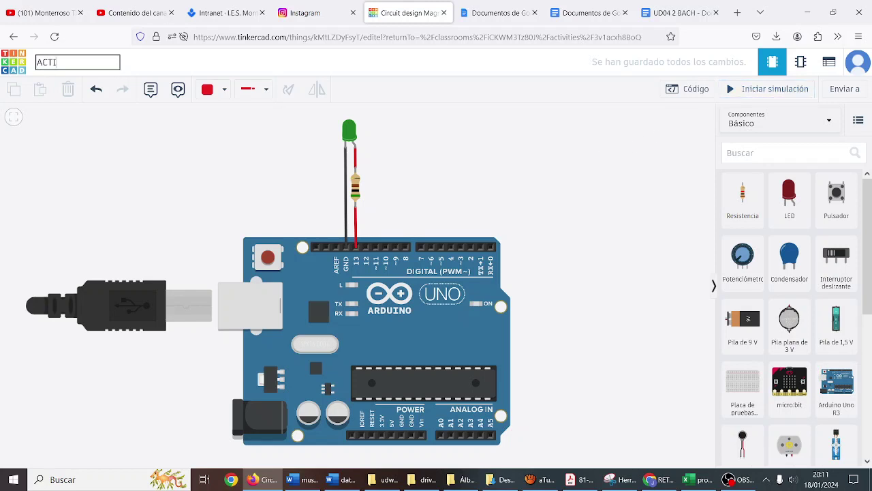
type("VIDAD 01: INTRODUCCIÓN A ARDUINO")
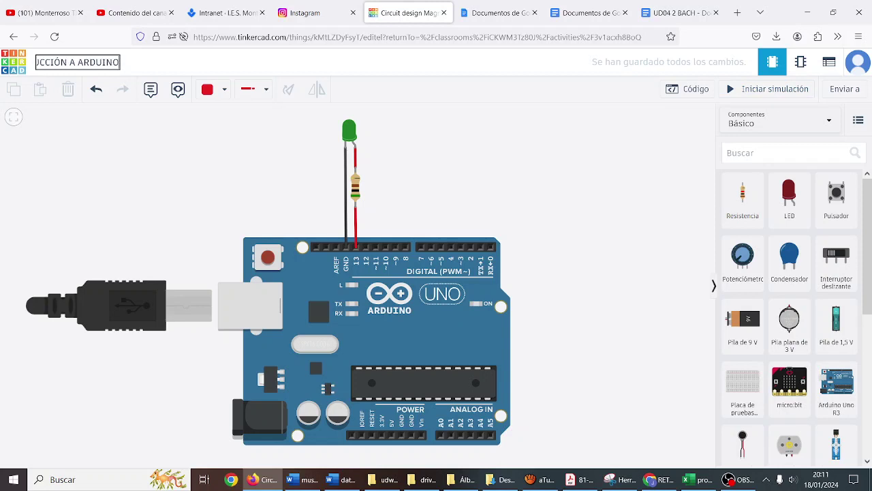
key("Return")
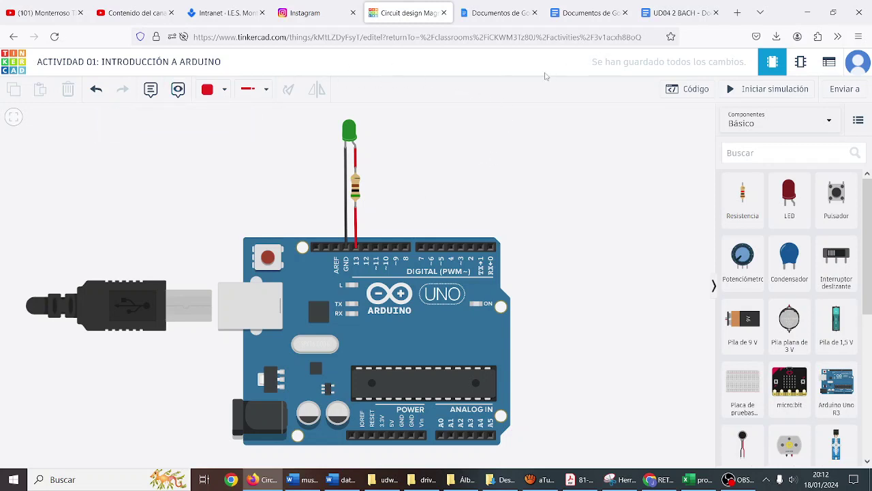
- Return to the "Introducción a Arduino" activity page and review its shared designs and student work sections
left_click(21, 65)
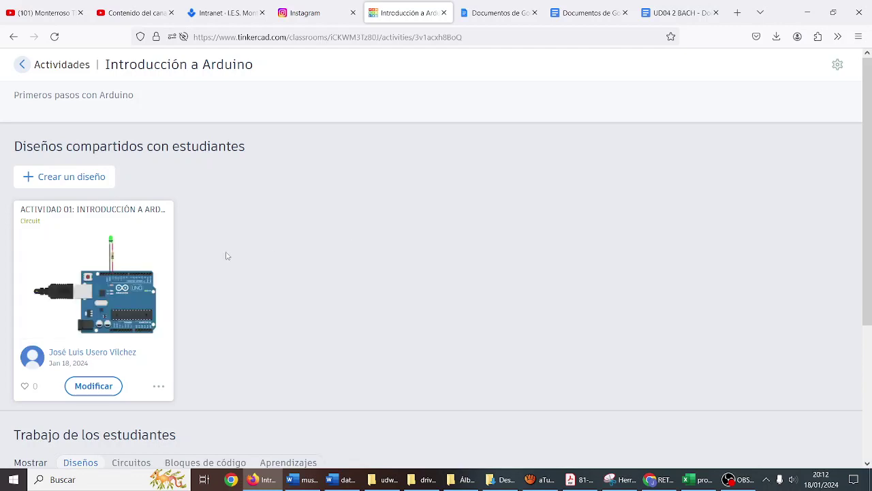
scroll(259, 238, "down", 3)
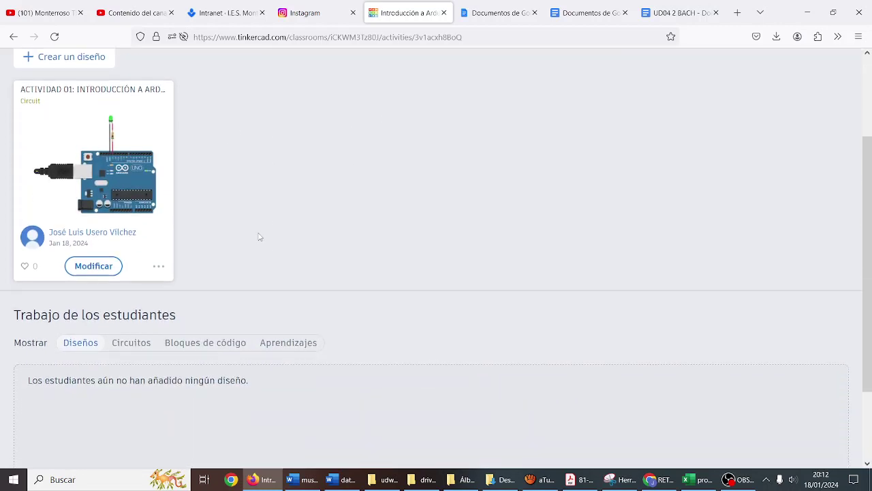
scroll(259, 238, "down", 3)
scroll(259, 237, "up", 5)
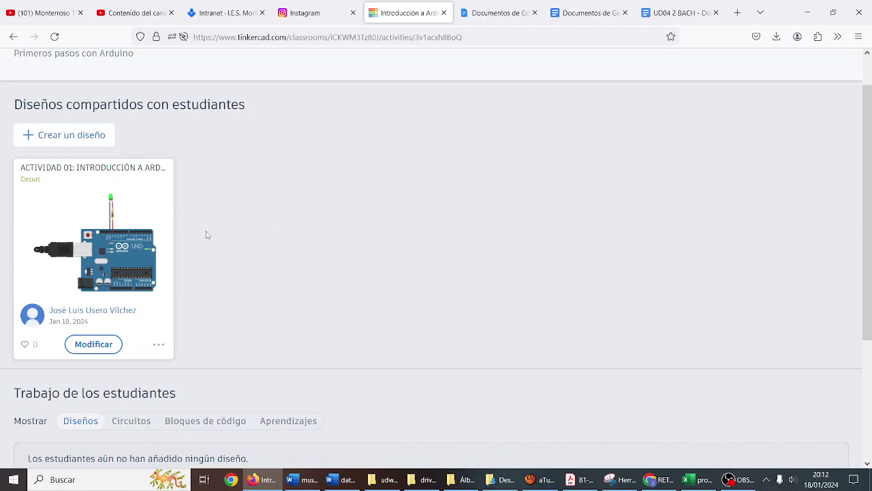
- Open the shared design's properties and enter the description "LED intermitente con Arduino"
left_click(159, 345)
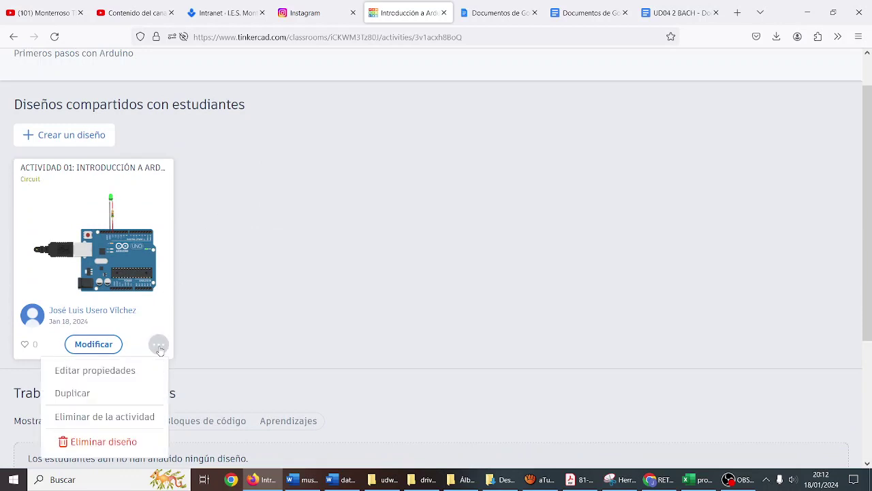
left_click(149, 369)
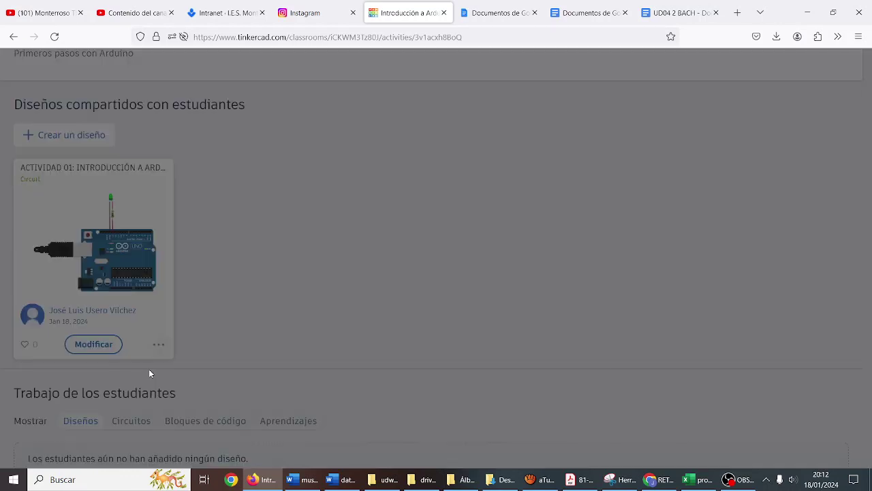
scroll(362, 224, "down", 2)
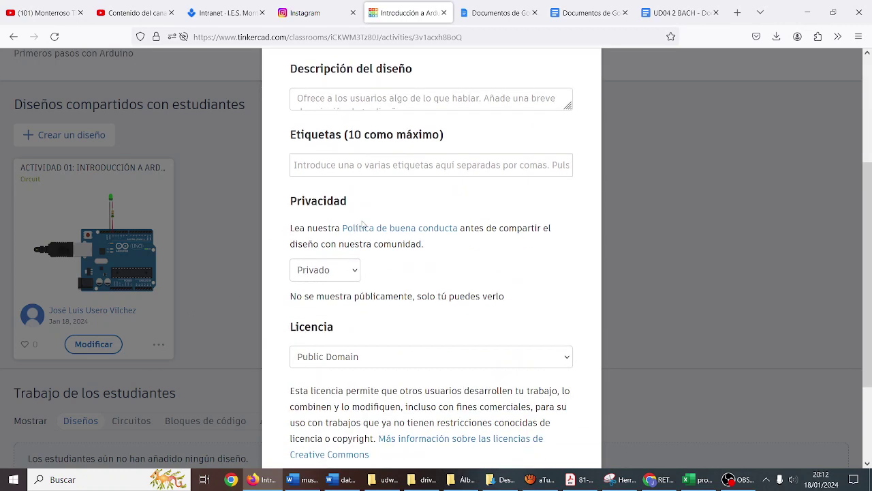
scroll(363, 221, "up", 1)
left_click(378, 193)
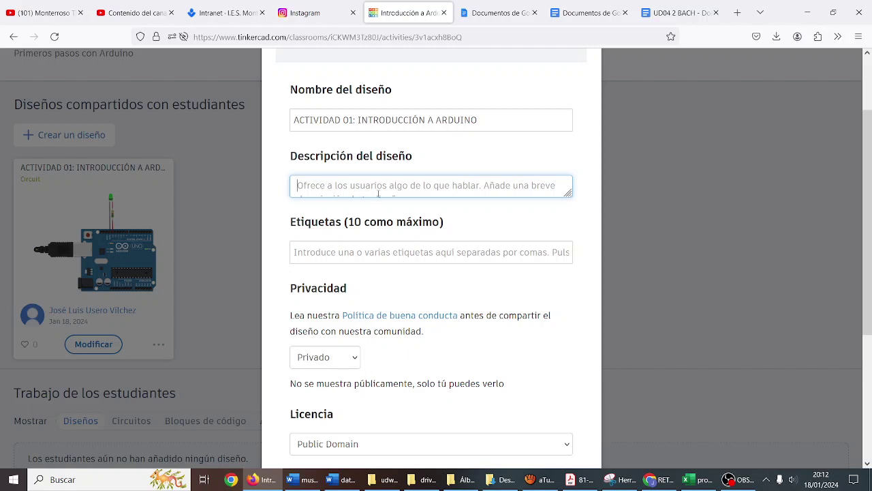
type("LE")
key("BackSpace")
key("BackSpace")
type("LED")
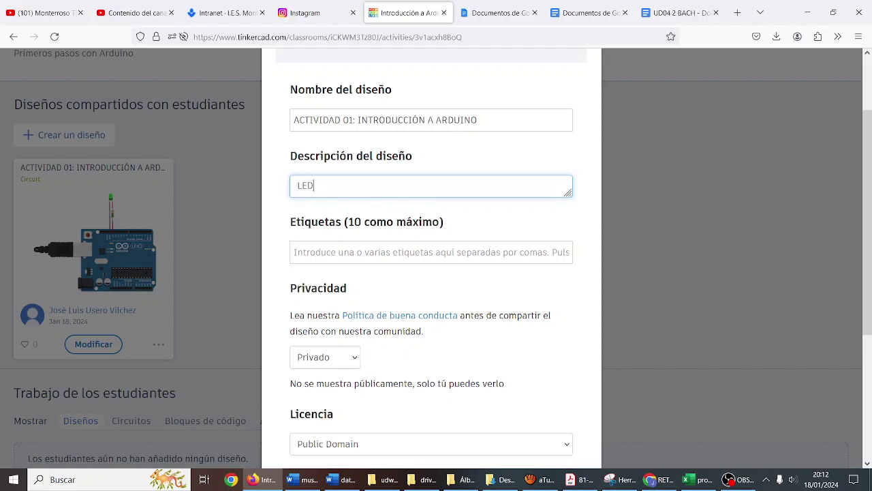
type(" intermitente con Arduino")
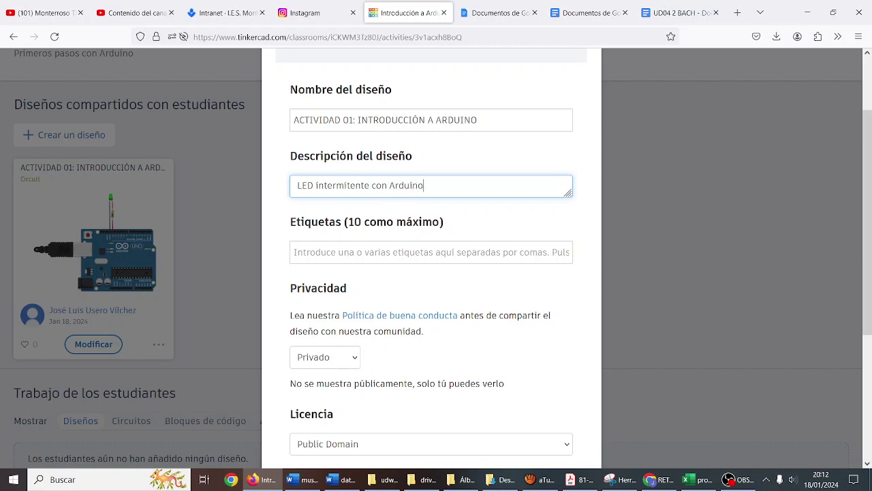
- Add the tags led, arduino, simple and parpadeo to the design
left_click(382, 251)
type("led,")
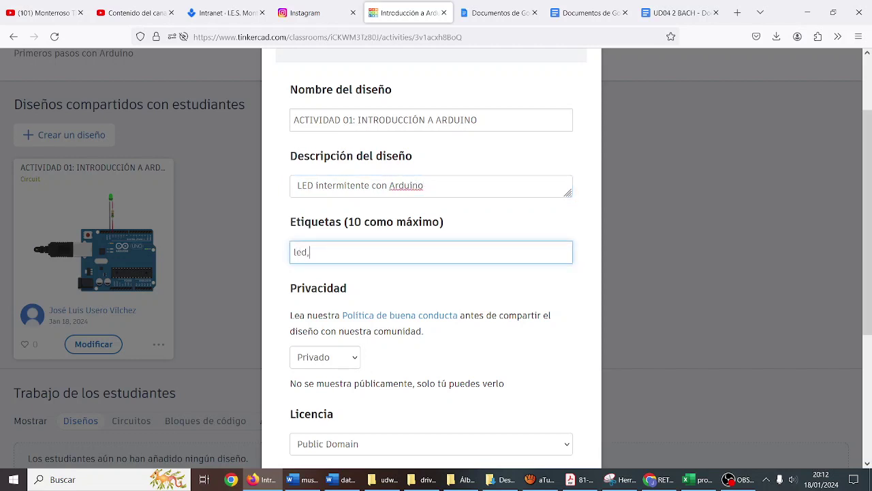
key("Return")
type("arduino")
key("Return")
type("simple")
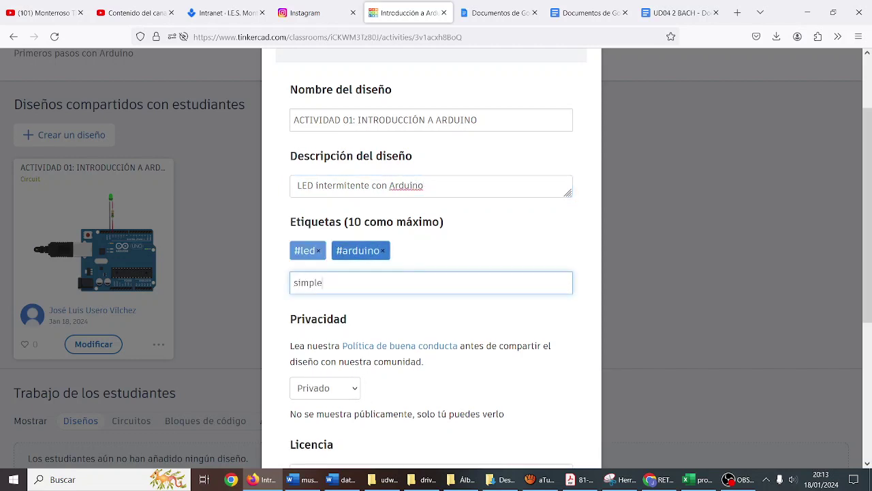
key("Return")
type("parapara")
key("BackSpace")
key("BackSpace")
key("BackSpace")
key("BackSpace")
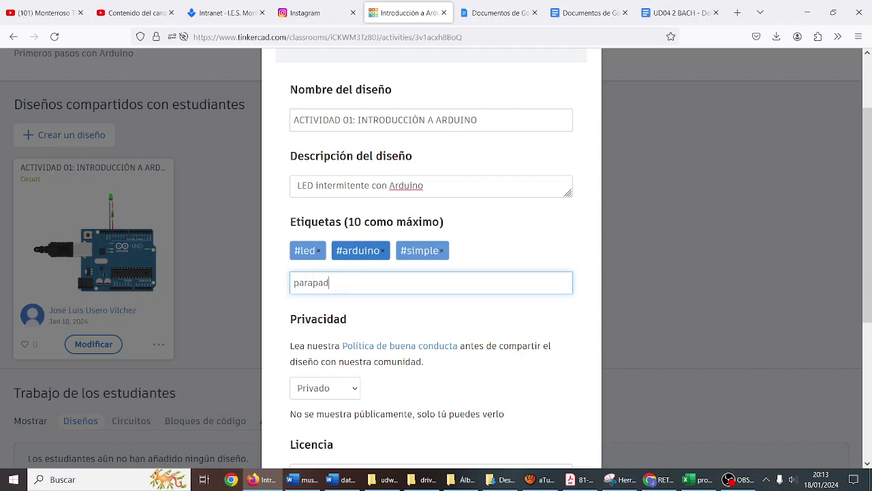
key("BackSpace")
type("padeo")
key("Return")
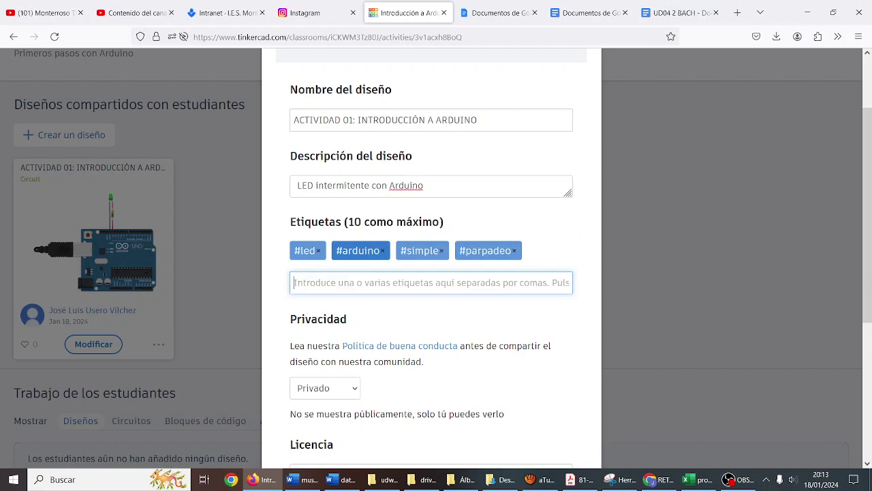
- Set the design's privacy to Público
scroll(352, 344, "down", 3)
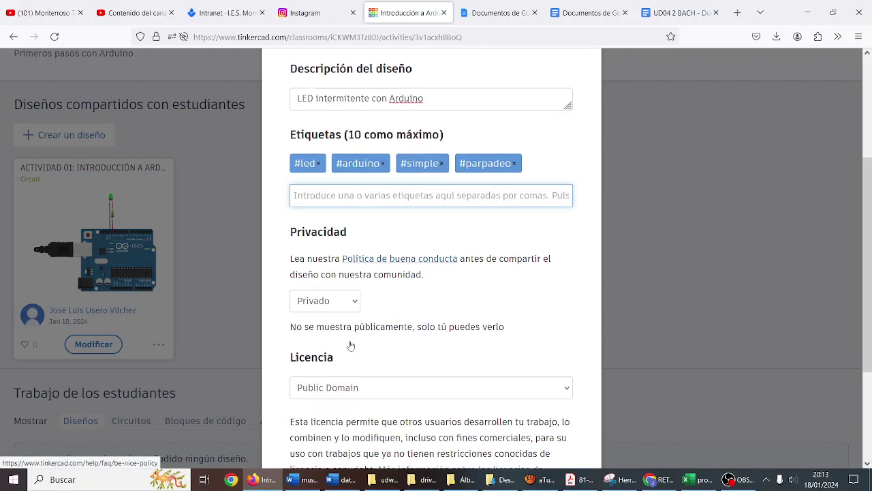
left_click(353, 215)
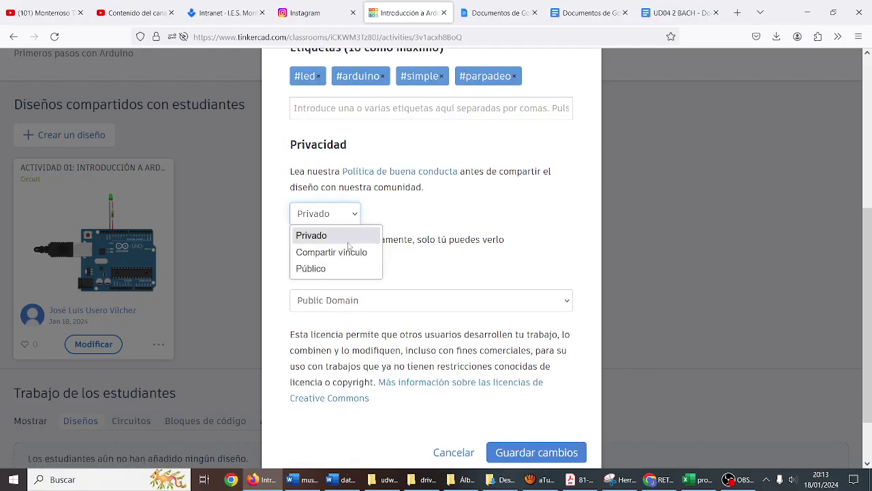
left_click(345, 272)
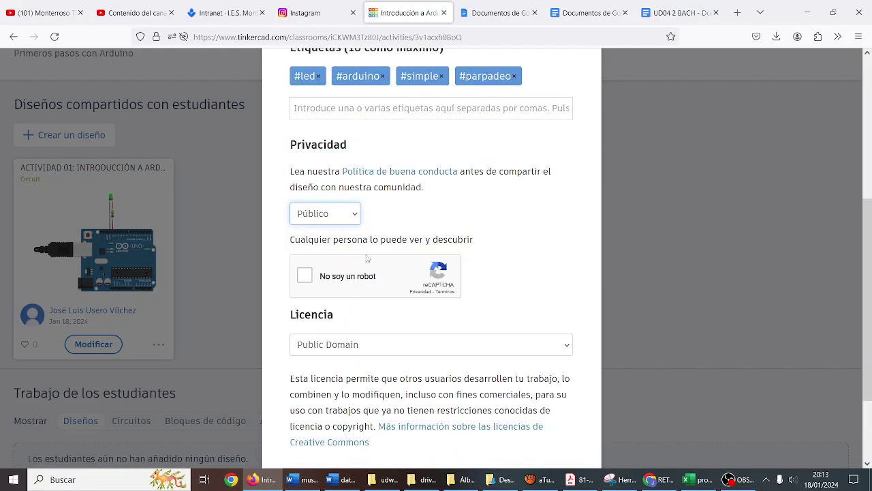
- Complete the "No soy un robot" check by selecting every bicycle image, including the replacement images, and verifying the selection
left_click(306, 276)
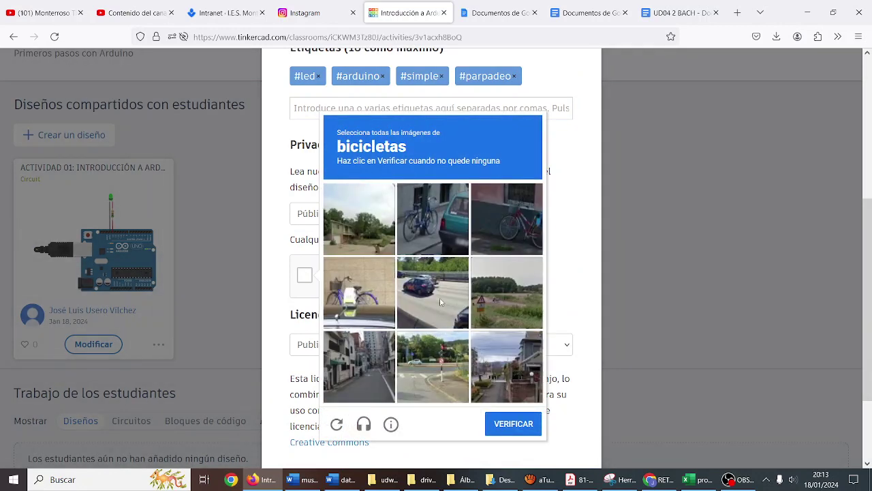
left_click(433, 220)
left_click(500, 222)
left_click(376, 296)
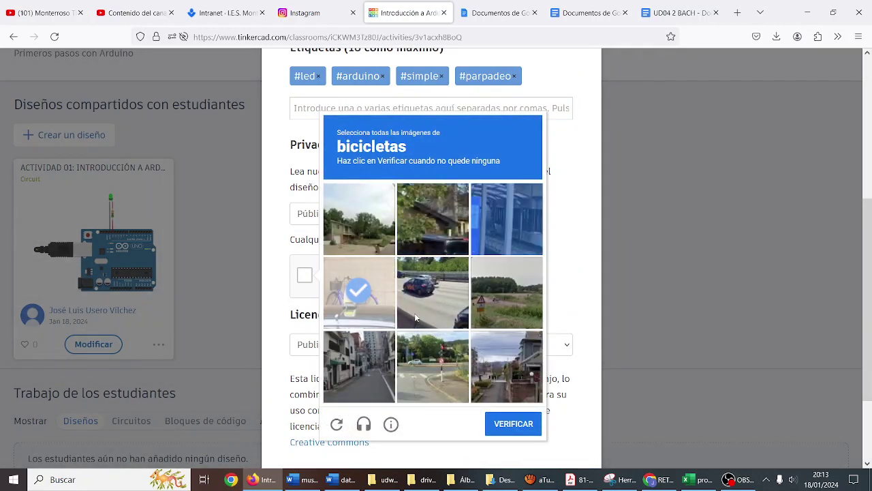
left_click(511, 424)
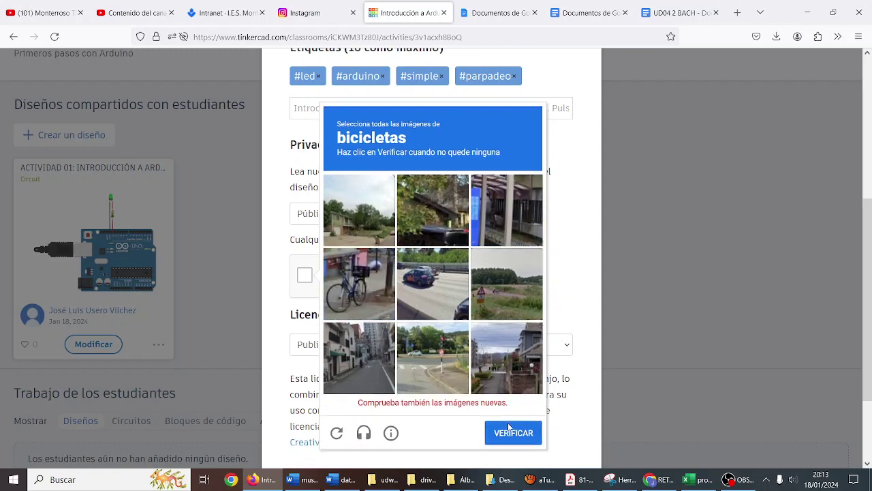
left_click(379, 306)
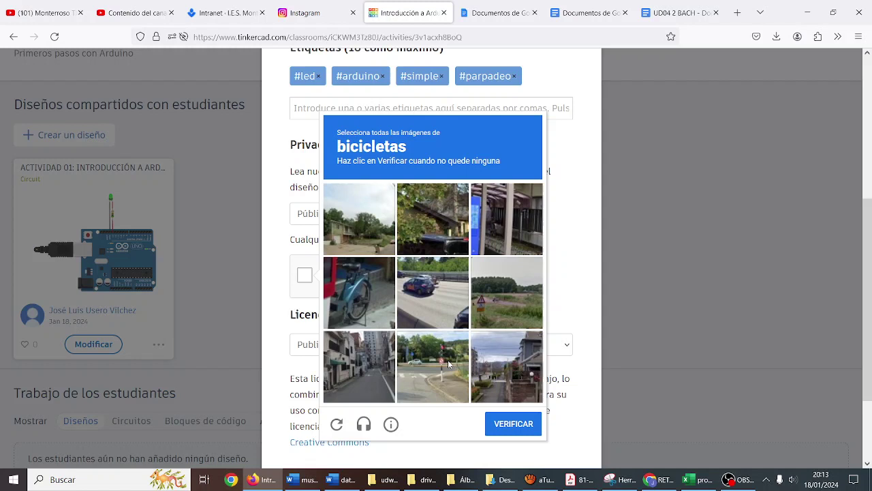
left_click(374, 309)
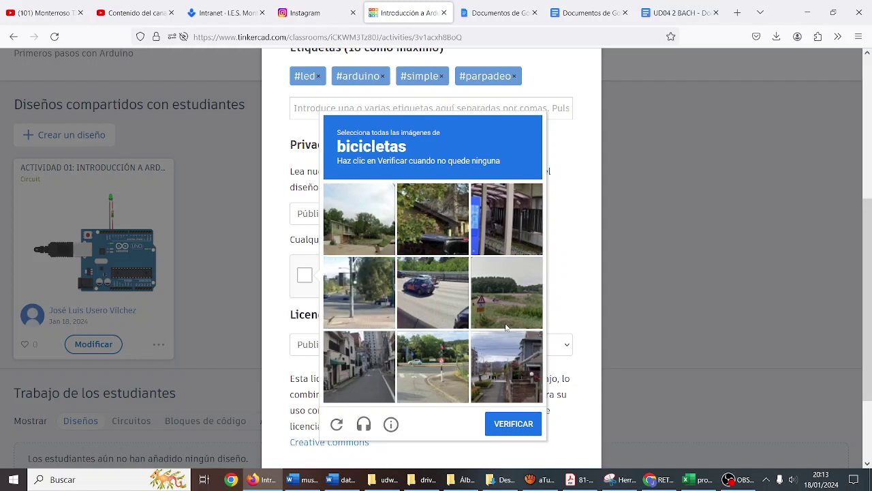
left_click(522, 422)
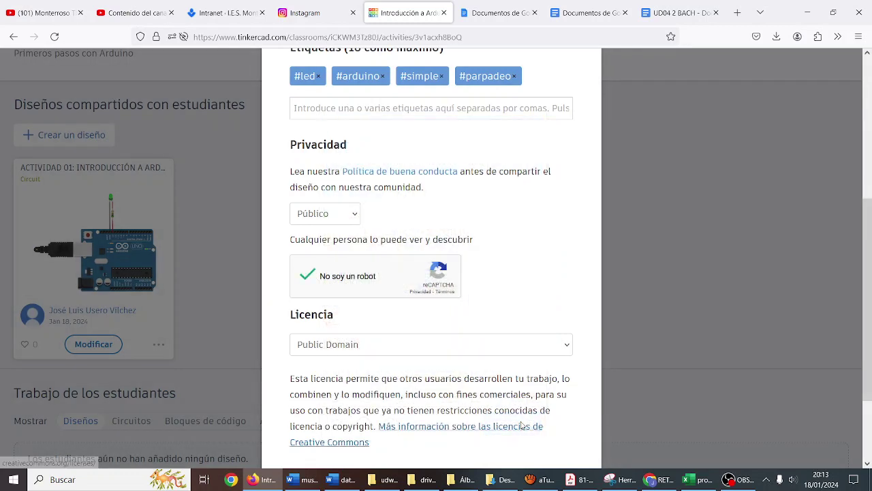
- Look through the licence options, keep Public Domain, and save the design's properties
scroll(507, 412, "down", 2)
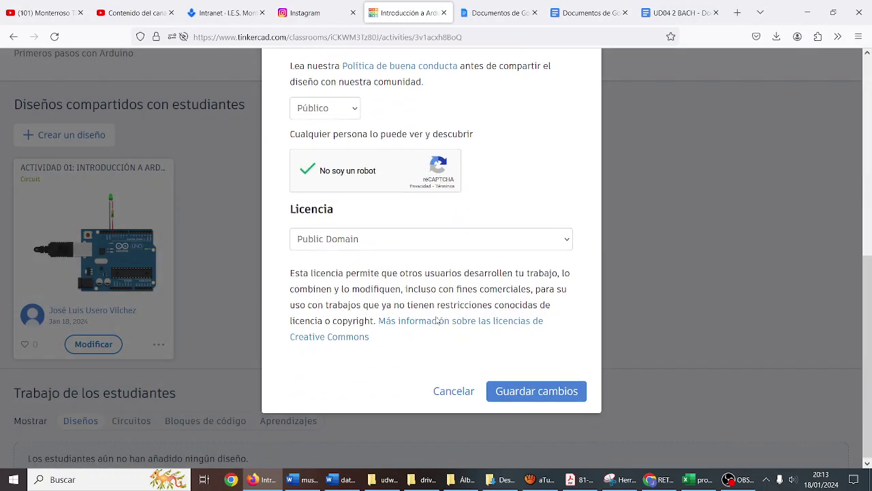
left_click(464, 237)
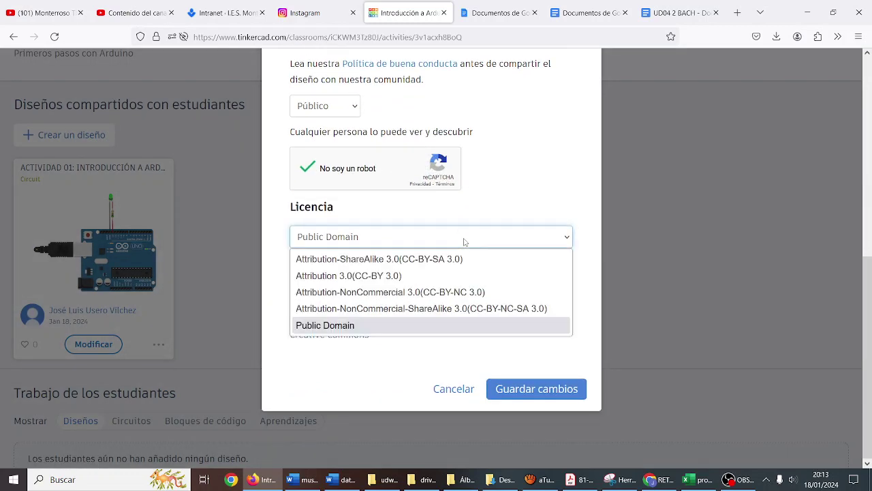
left_click(464, 241)
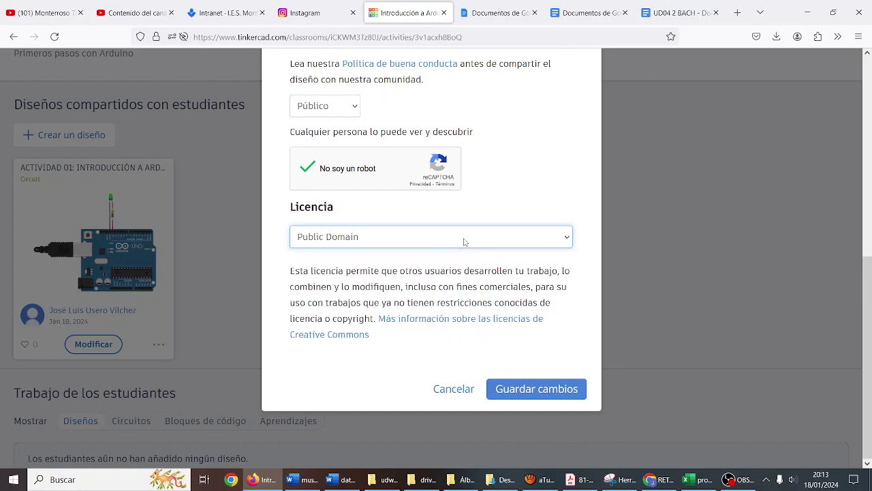
left_click(515, 389)
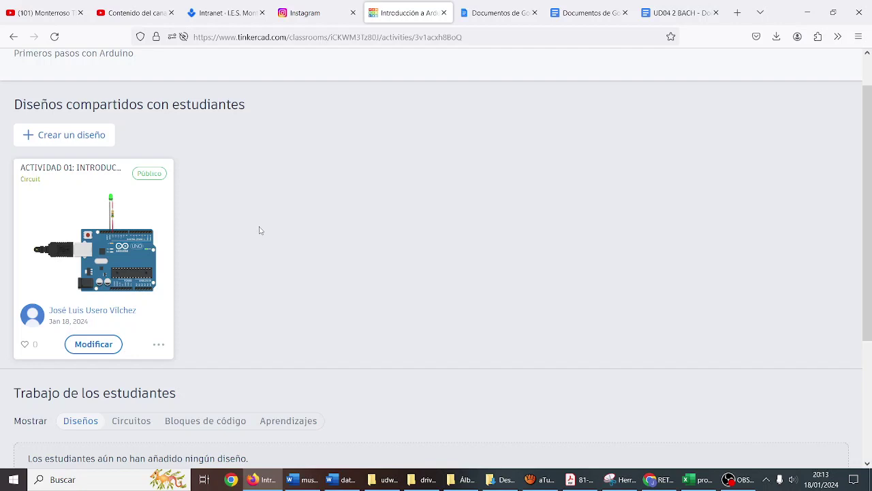
scroll(259, 231, "down", 2)
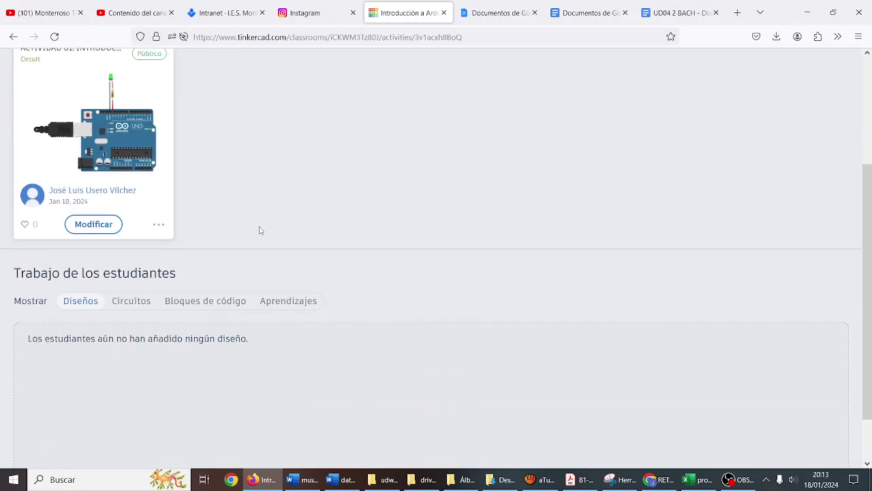
scroll(259, 230, "up", 2)
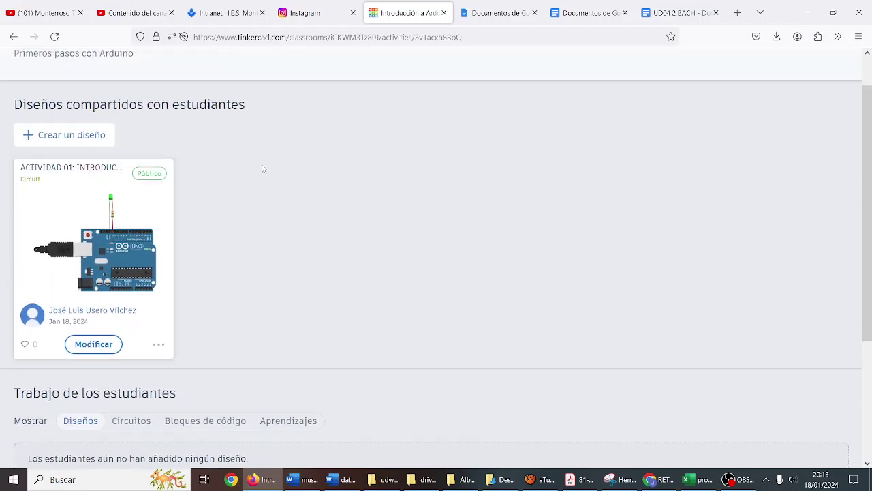
scroll(263, 168, "up", 1)
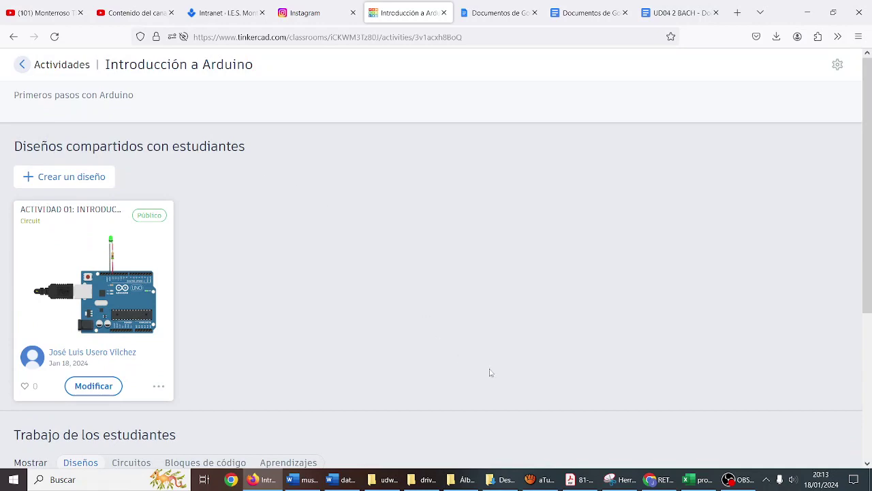